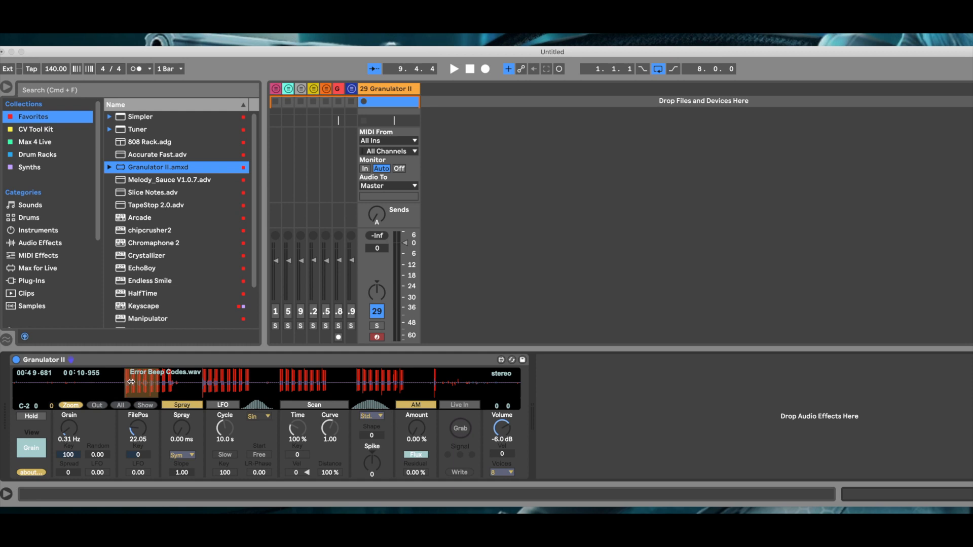
Step: Raise the Granulator II grain rate to 3.38 Hz
mouse_move(68, 429)
mouse_down()
mouse_move(68, 421)
mouse_move(68, 430)
mouse_up()
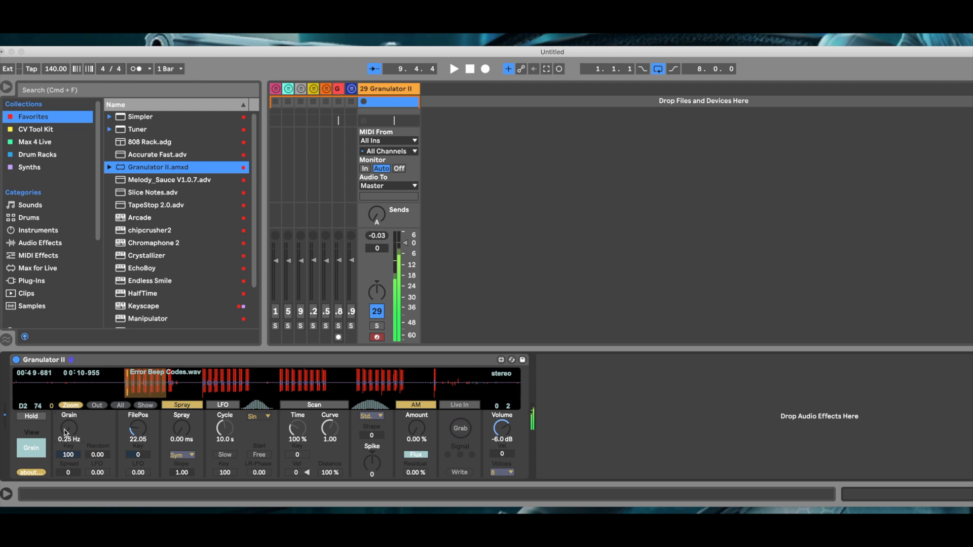
drag(66, 434, 65, 404)
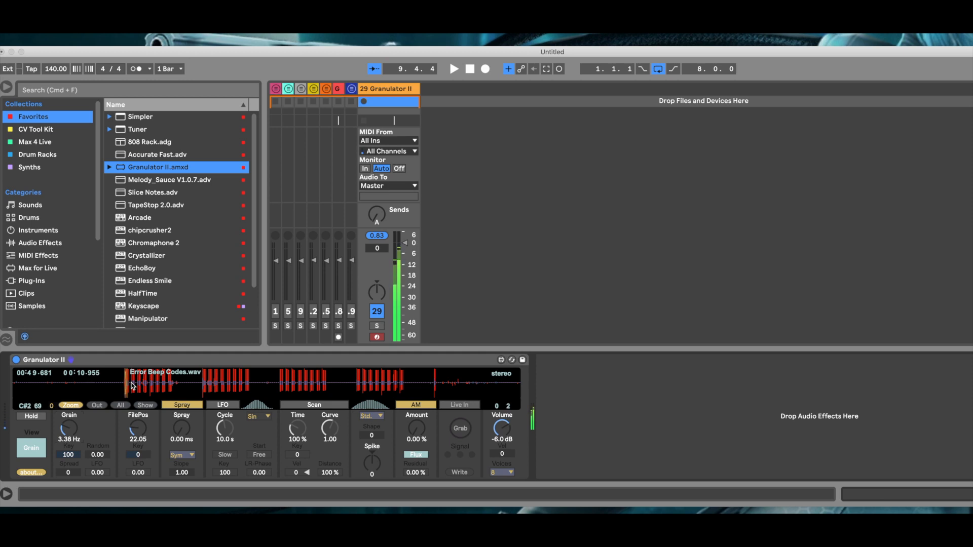
Step: Route the Granulator II track's audio to Ext. Out 23/24 LUNA and lower the track volume to -10.4 dB
click(400, 186)
click(394, 197)
click(394, 198)
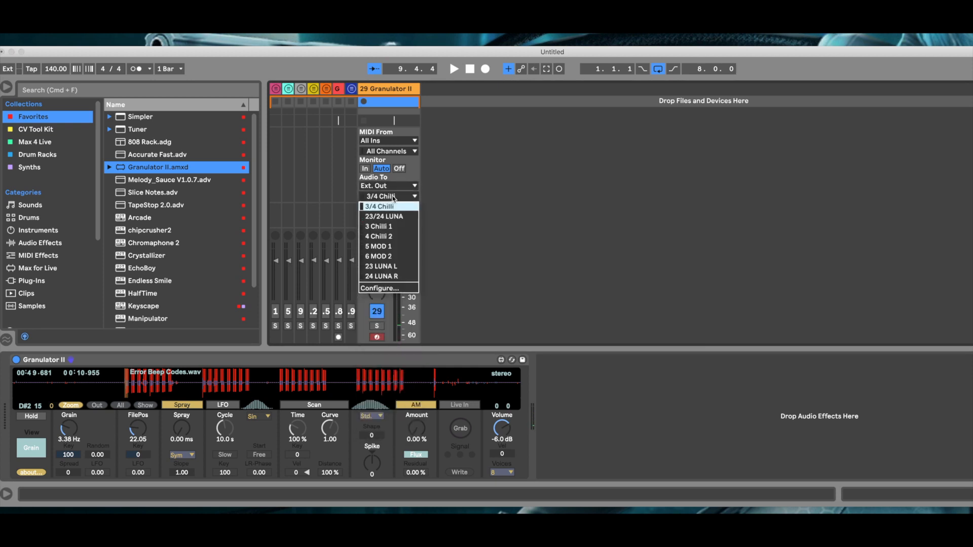
click(388, 214)
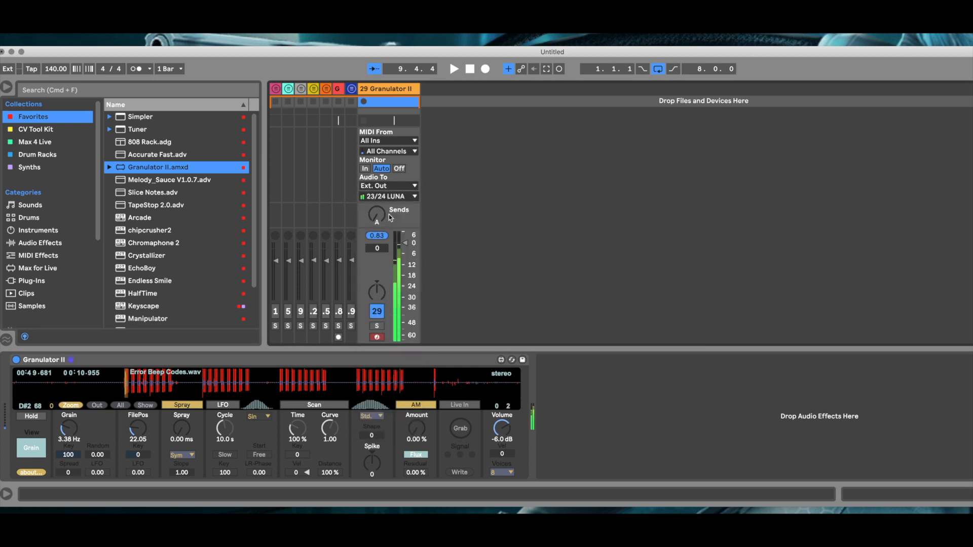
drag(404, 243, 407, 267)
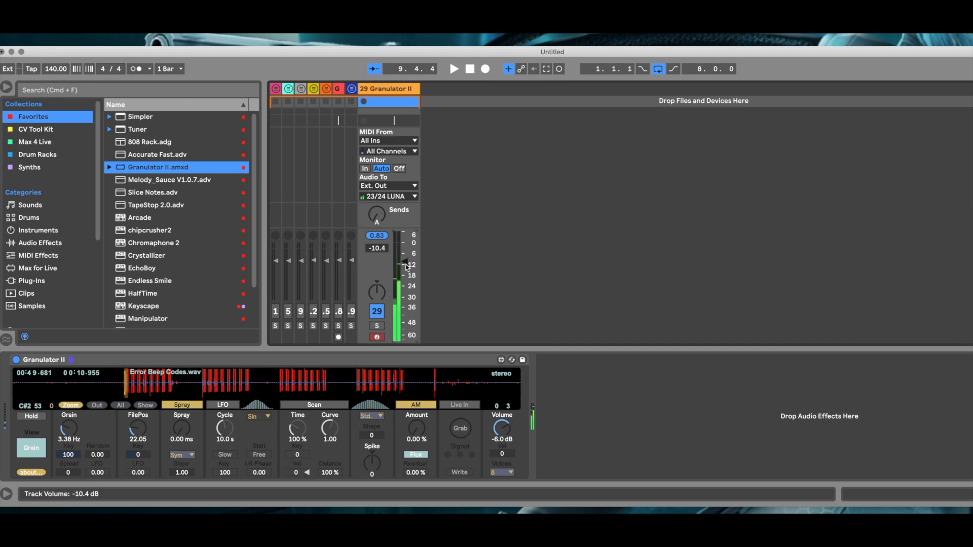
Step: Move the Granulator II file position to 37.40, with spray at 4.82 ms and LFO cycle at 1.24 s
click(137, 389)
mouse_move(136, 389)
mouse_down()
mouse_move(214, 386)
mouse_move(204, 383)
mouse_up()
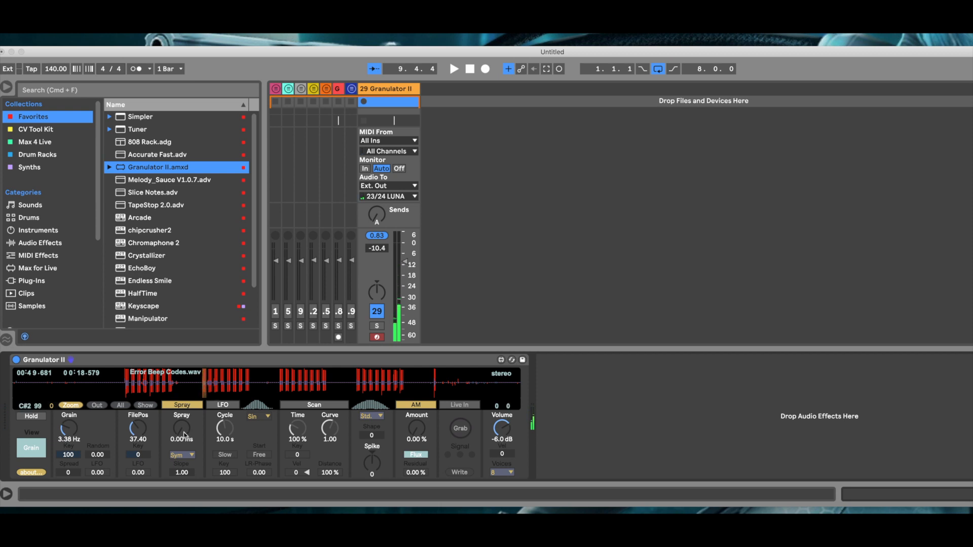
mouse_move(175, 427)
mouse_down()
mouse_move(175, 406)
mouse_move(178, 433)
mouse_move(225, 433)
mouse_move(225, 450)
mouse_move(226, 424)
mouse_up()
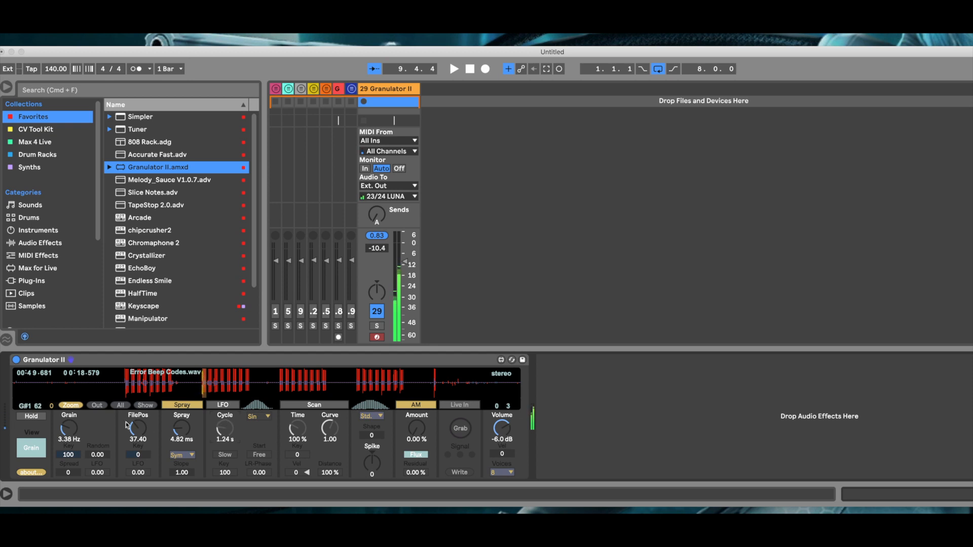
Step: Set Granulator II's amp envelope decay to 61.8 ms and release to 894 ms, and the filter/FM envelope release to 178 ms
click(32, 450)
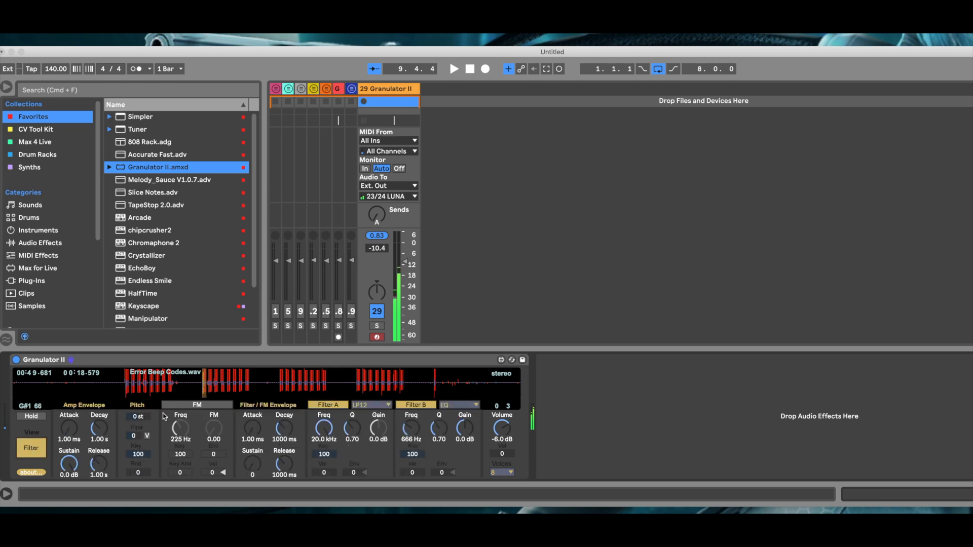
drag(94, 427, 94, 489)
drag(96, 461, 97, 492)
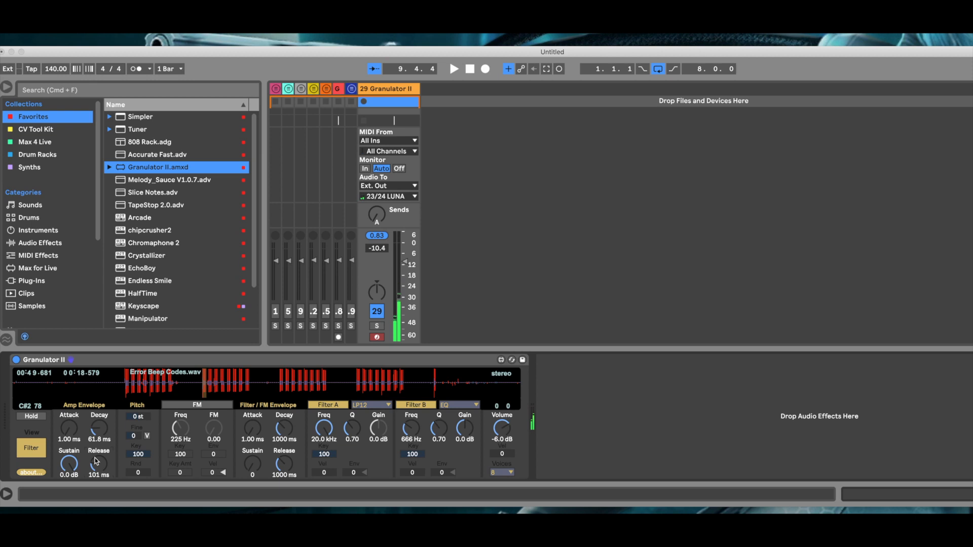
mouse_move(94, 465)
mouse_down()
mouse_move(93, 441)
mouse_move(93, 465)
mouse_up()
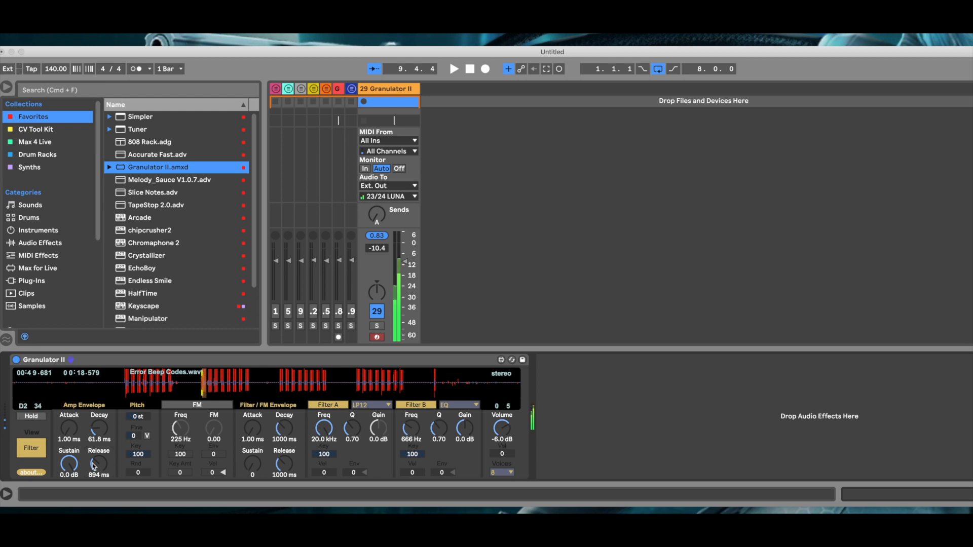
mouse_move(284, 464)
mouse_down()
mouse_move(284, 489)
mouse_move(280, 463)
mouse_up()
Step: Set Filter A to 2.70 kHz with a Q of 0.85, and Filter B to 6.32 kHz with a Q of 0.29
mouse_move(352, 428)
mouse_down()
mouse_move(352, 451)
mouse_move(353, 401)
mouse_move(348, 428)
mouse_up()
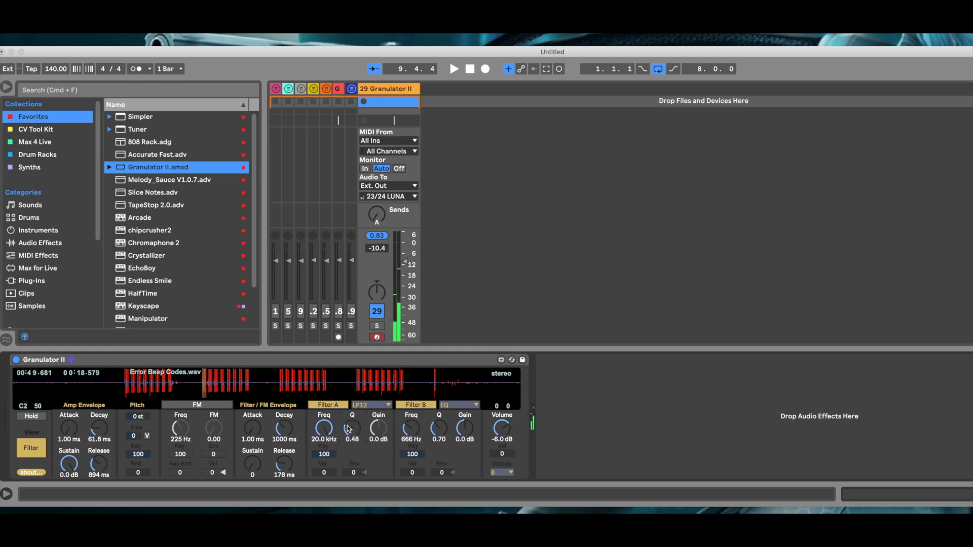
drag(348, 428, 324, 435)
drag(353, 429, 351, 429)
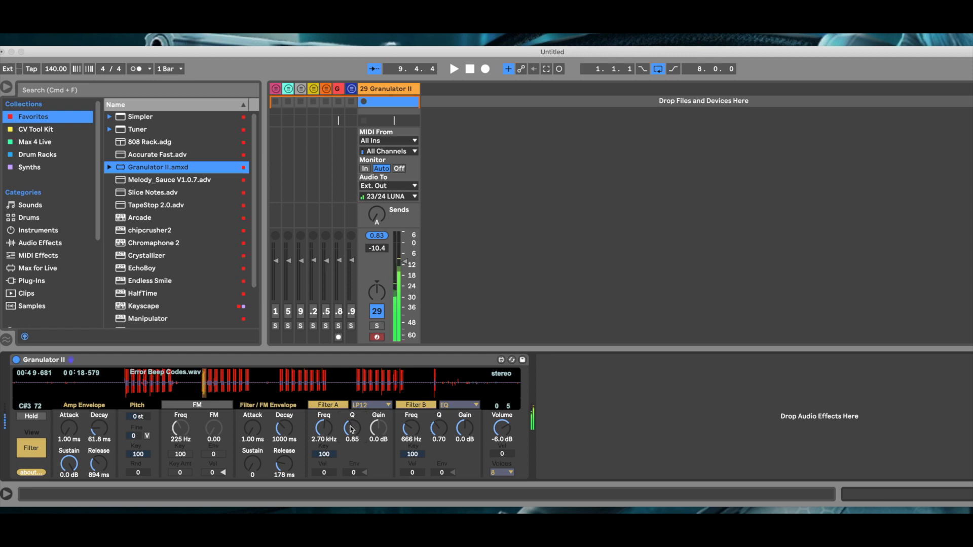
mouse_move(439, 429)
mouse_down()
mouse_move(439, 440)
mouse_move(439, 413)
mouse_move(439, 441)
mouse_move(411, 421)
mouse_move(439, 423)
mouse_move(439, 441)
mouse_up()
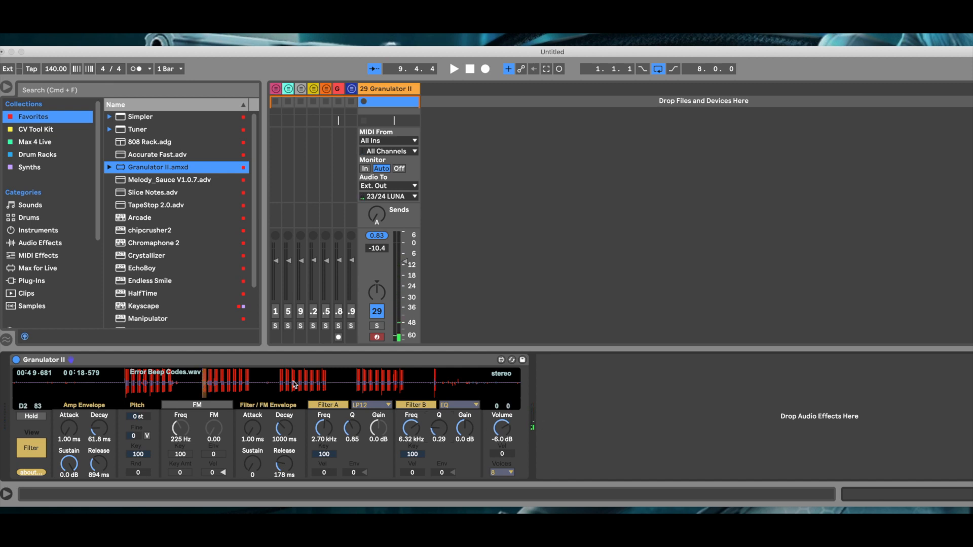
Step: Enable FM in Granulator II and set its frequency to 11.4 Hz and its amount to 2.98
click(205, 405)
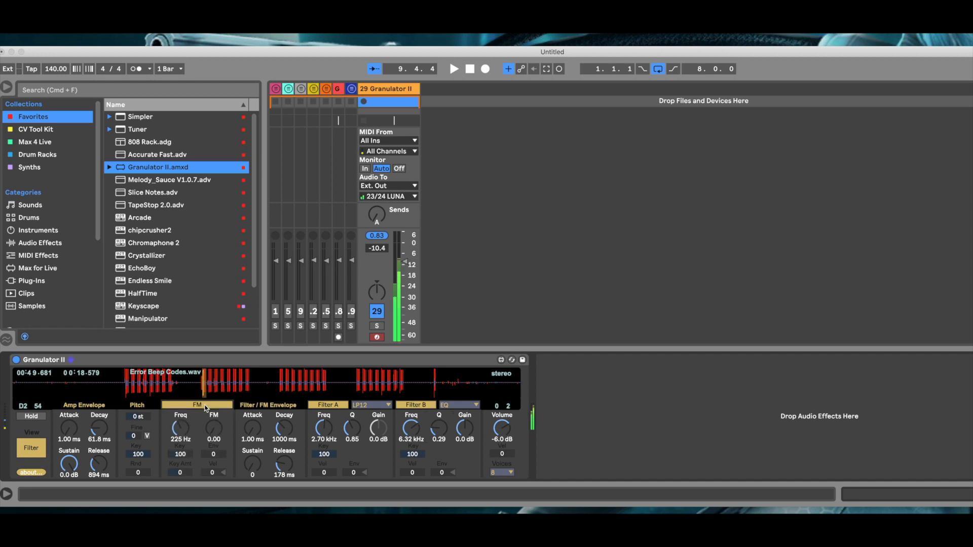
mouse_move(217, 430)
mouse_down()
mouse_move(216, 418)
mouse_move(214, 434)
mouse_up()
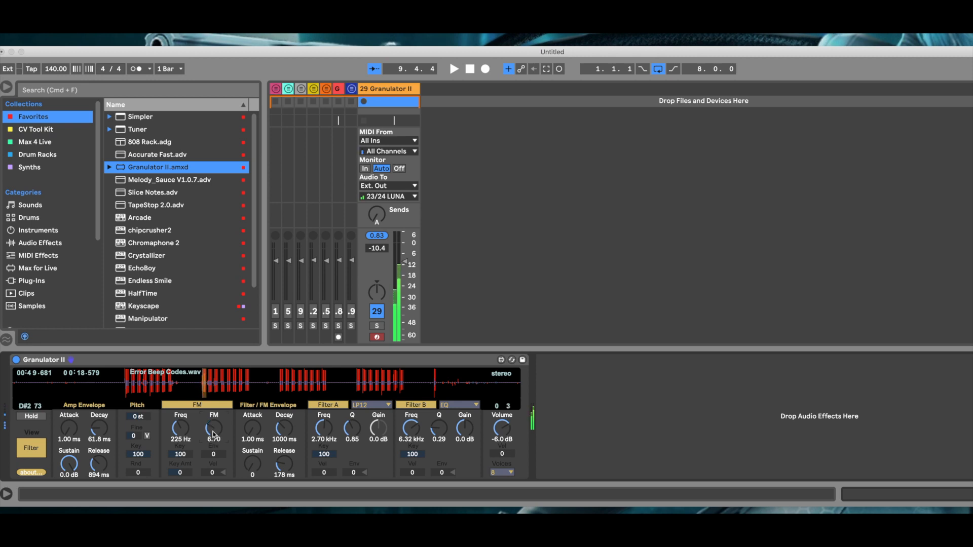
drag(213, 435, 213, 447)
drag(214, 431, 213, 418)
drag(209, 430, 181, 430)
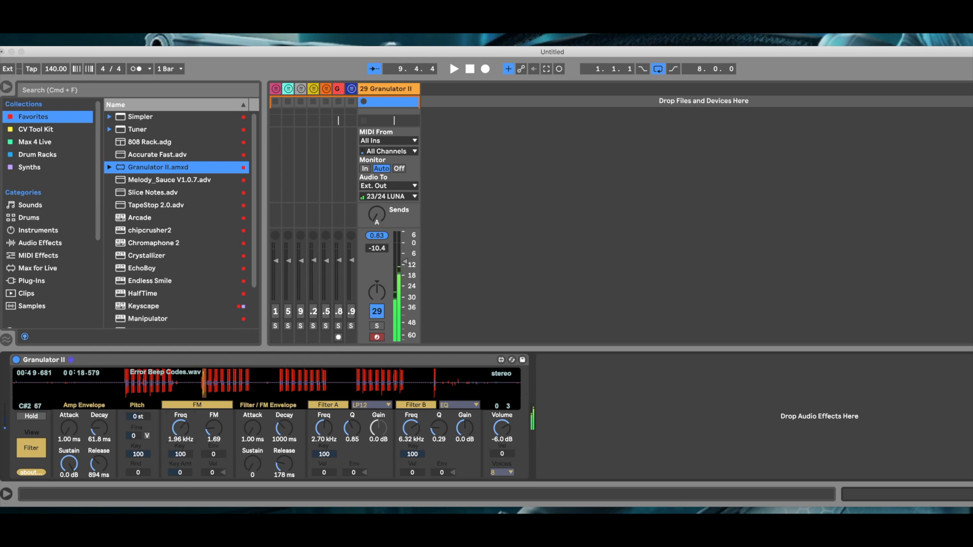
mouse_move(180, 429)
mouse_down()
mouse_move(177, 441)
mouse_move(176, 423)
mouse_move(176, 433)
mouse_up()
mouse_move(213, 428)
mouse_down()
mouse_move(214, 382)
mouse_move(213, 415)
mouse_up()
drag(214, 416, 213, 421)
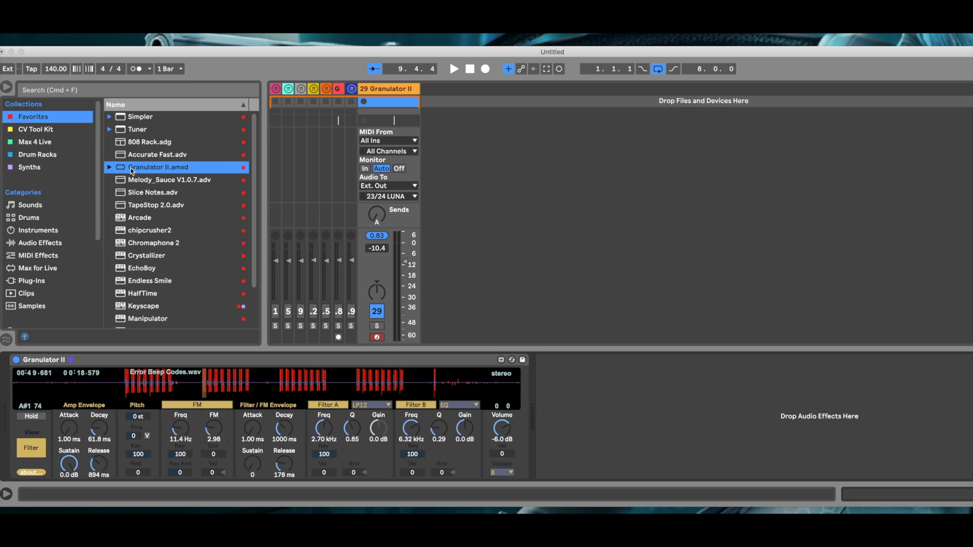
Step: Add Output's Thermal VST plug-in after Granulator II on the track
click(26, 282)
click(110, 118)
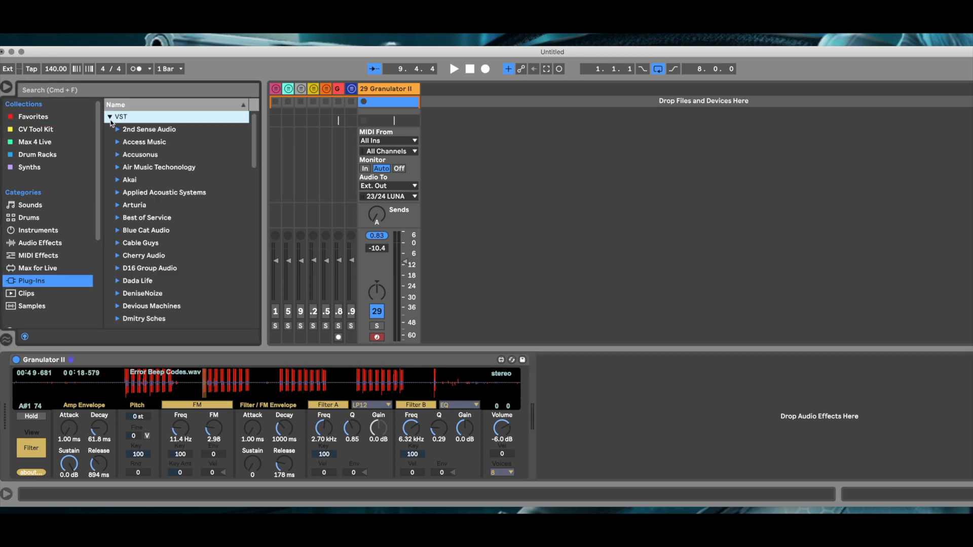
scroll(208, 284, down, 5)
scroll(208, 284, down, 4)
click(121, 222)
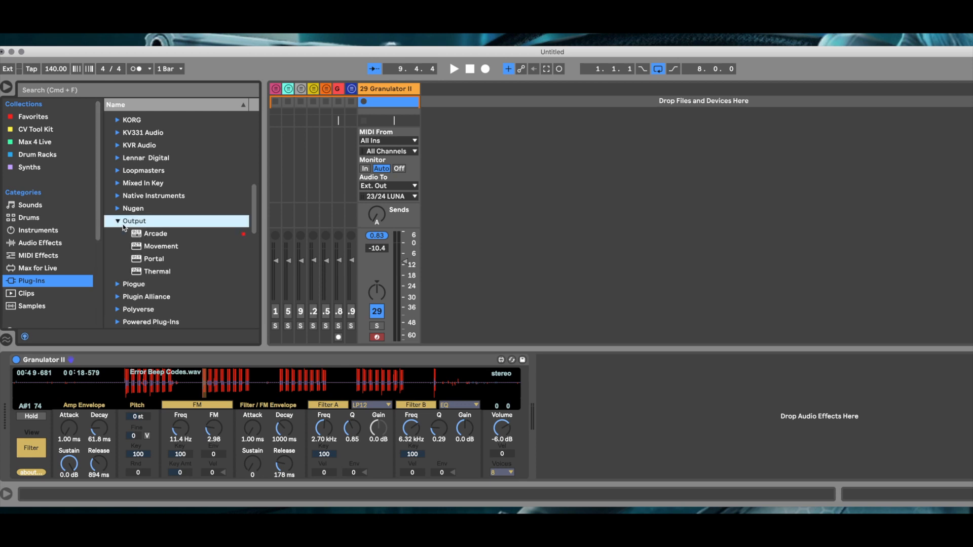
drag(161, 274, 528, 413)
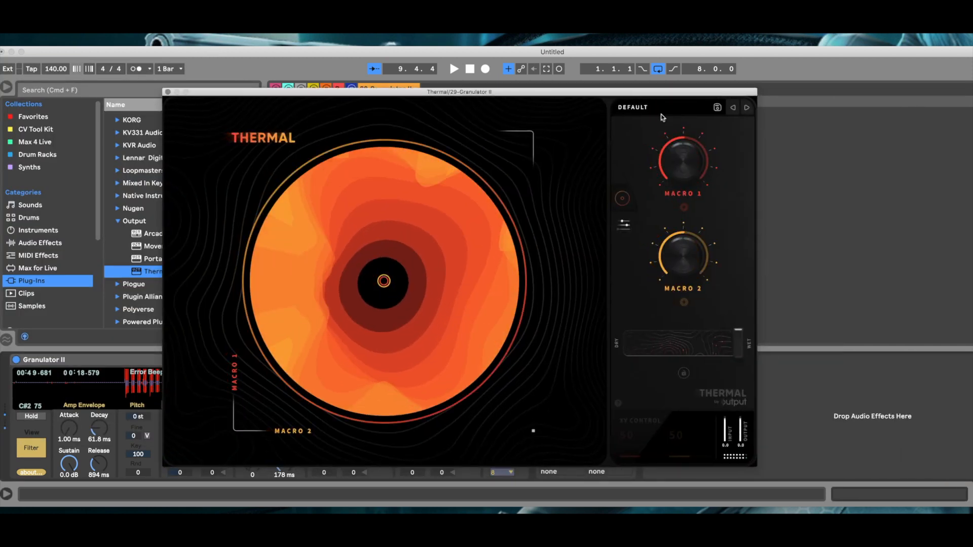
Step: Audition Thermal's Guitar & Keys presets Miracle Tone and Fuzz Builder, and load Dreamy Lofi Piano
click(653, 108)
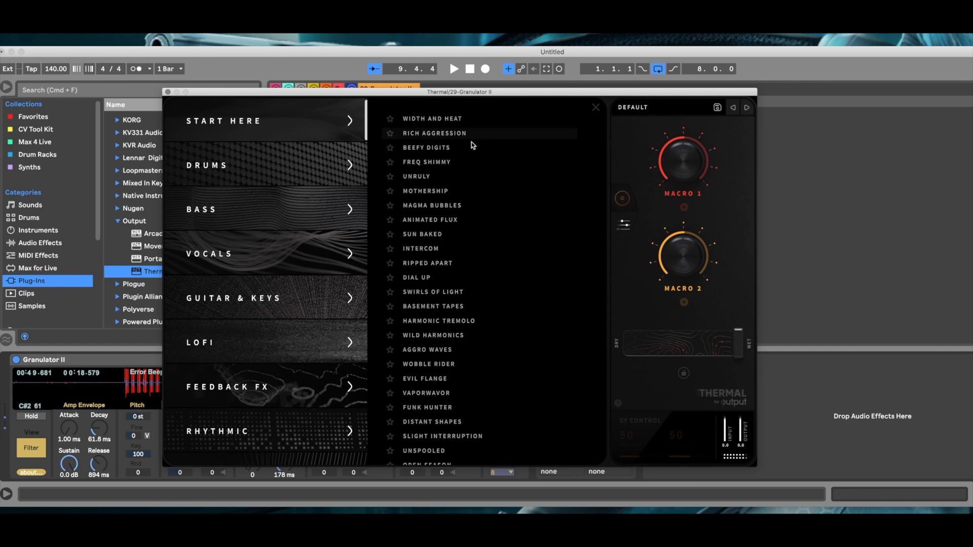
click(234, 297)
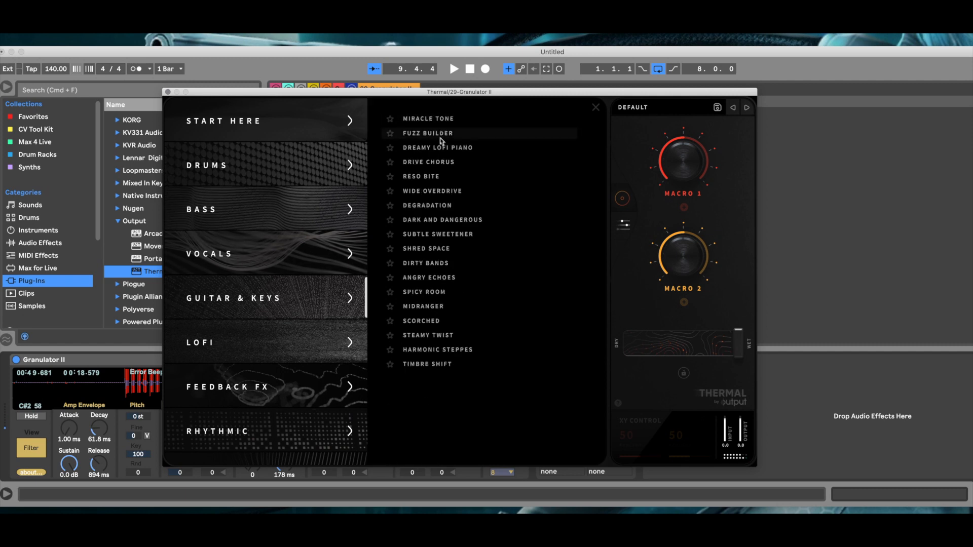
click(437, 120)
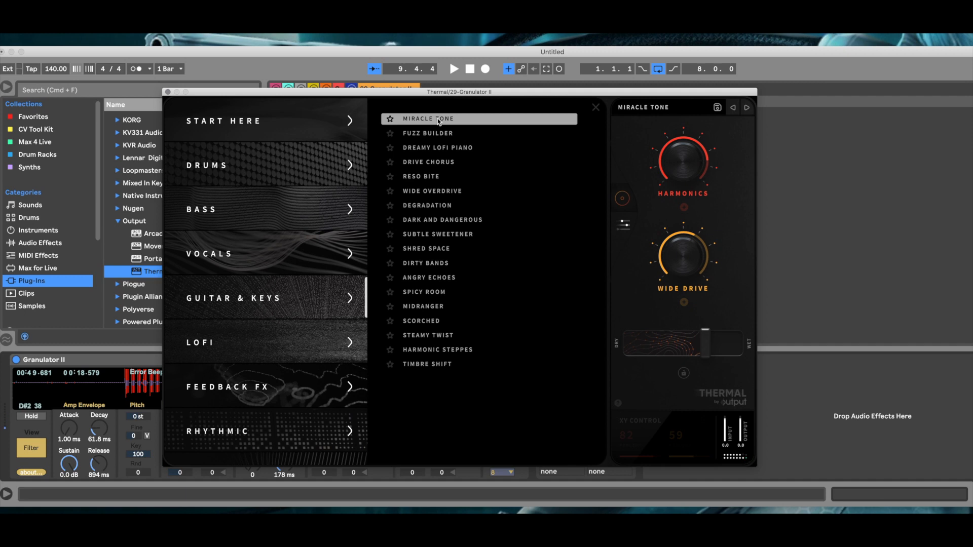
click(438, 132)
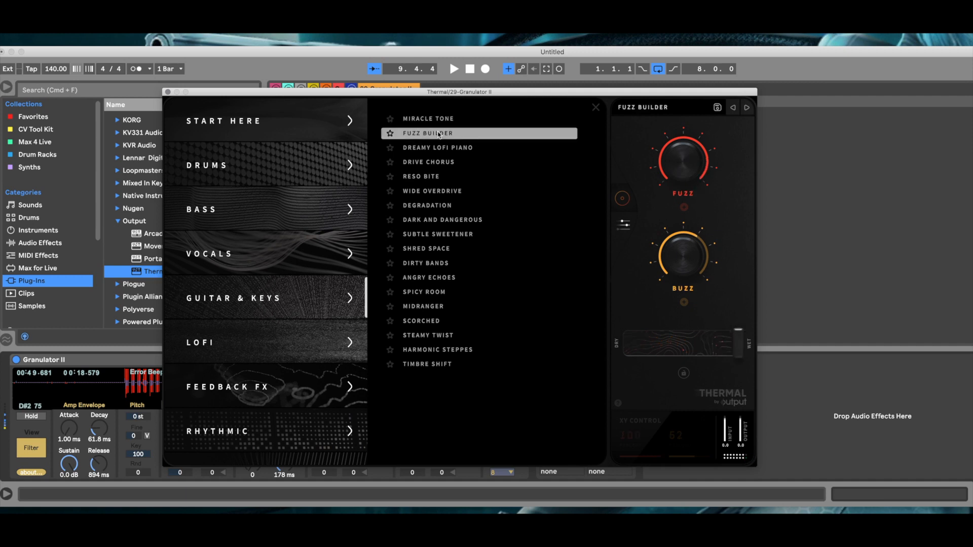
click(438, 149)
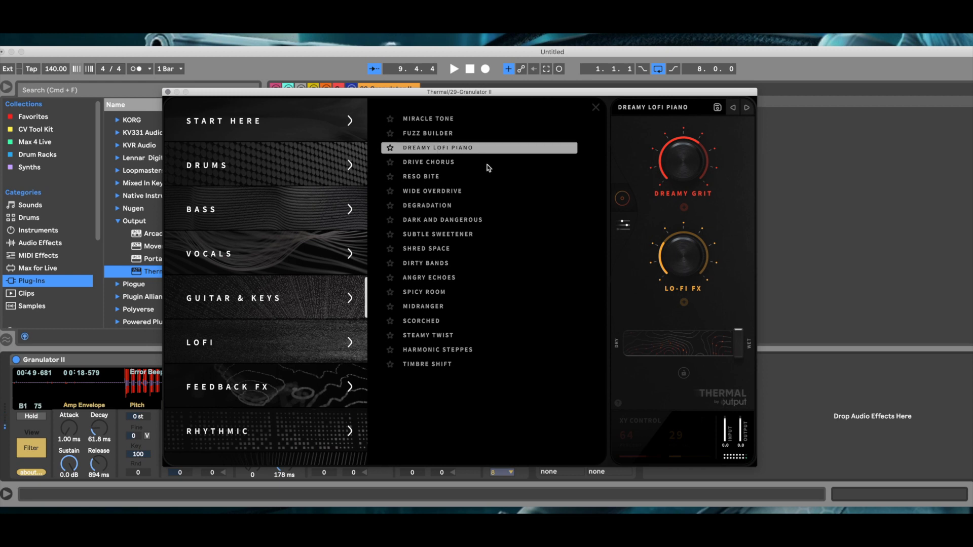
Step: Set Thermal's Dreamy Grit to 69 percent, Lo-Fi FX to 35 percent and dry/wet mix to 40, and close its window
click(621, 198)
drag(331, 246, 376, 263)
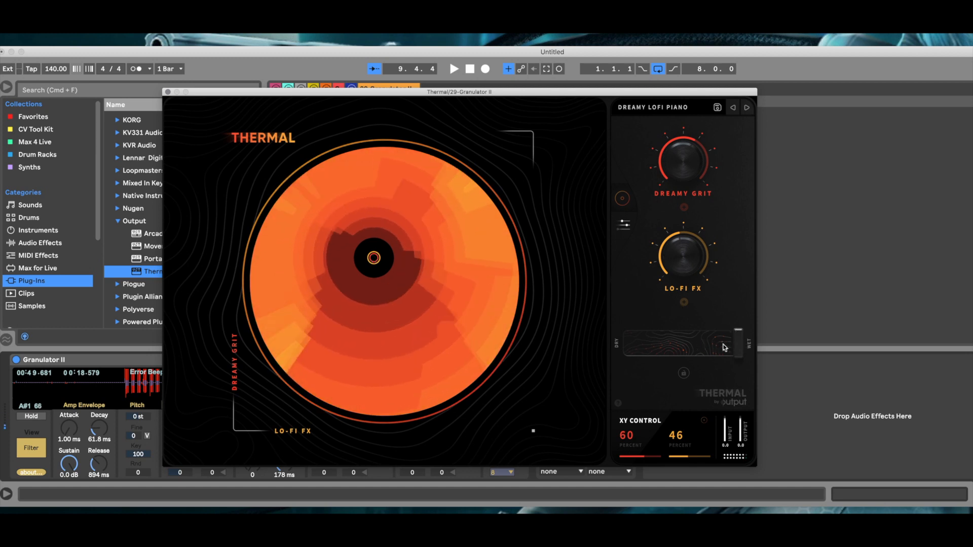
drag(738, 348, 680, 347)
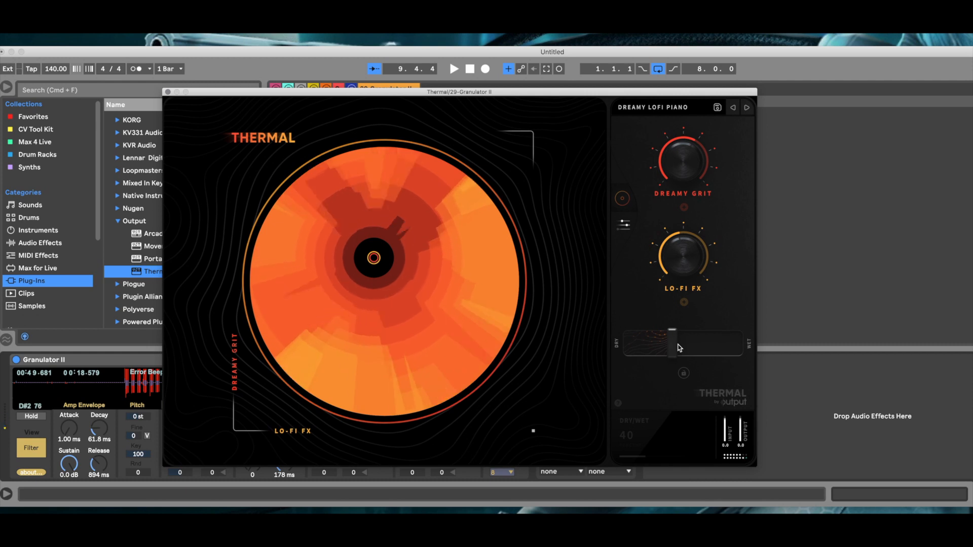
drag(389, 254, 356, 237)
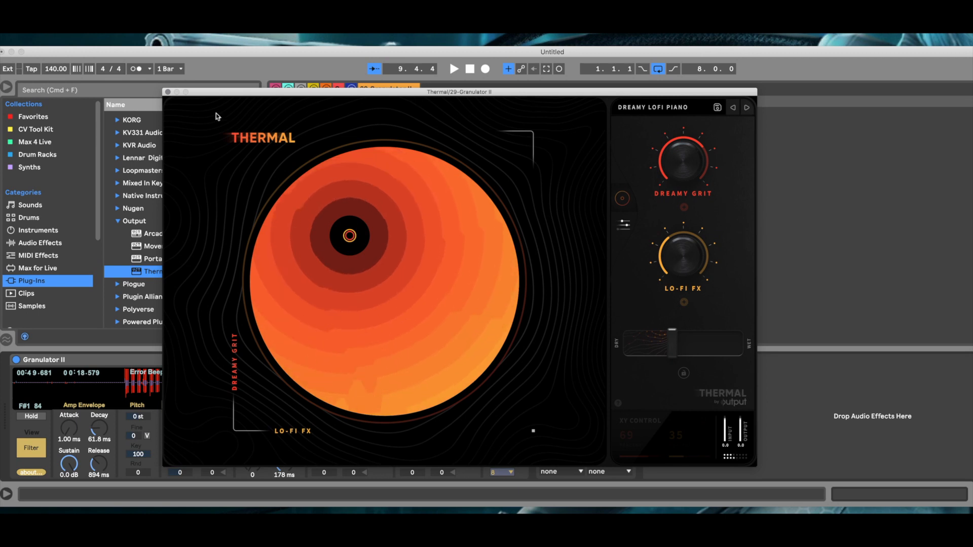
click(168, 92)
Step: Add Plugin Alliance's Unfiltered Audio SpecOps plug-in after Thermal on the Granulator II track
click(120, 221)
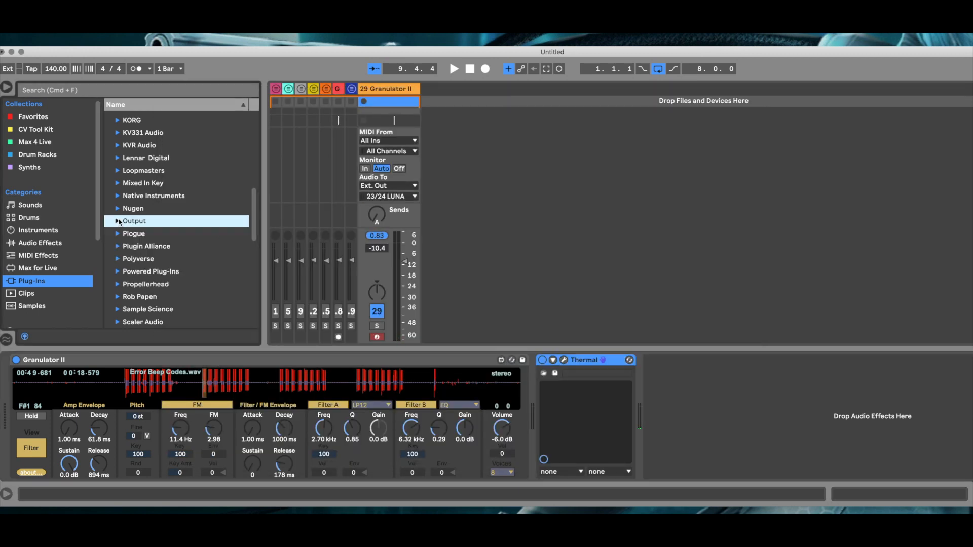
scroll(204, 226, down, 2)
scroll(204, 227, down, 12)
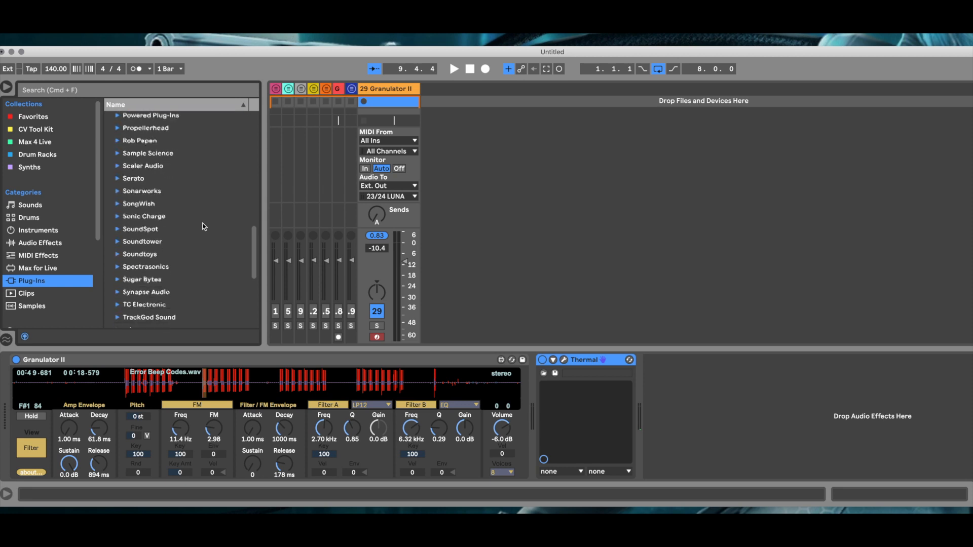
scroll(204, 227, down, 6)
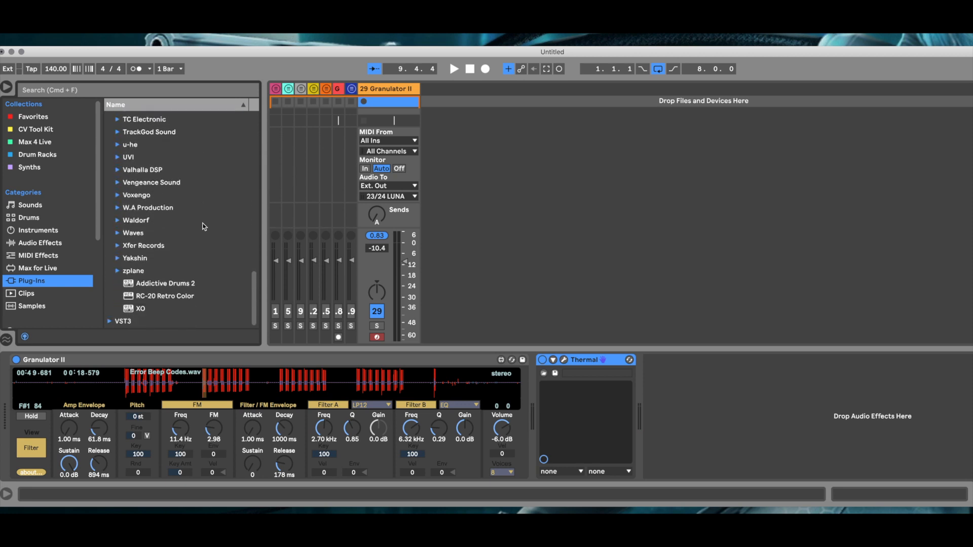
scroll(203, 227, up, 6)
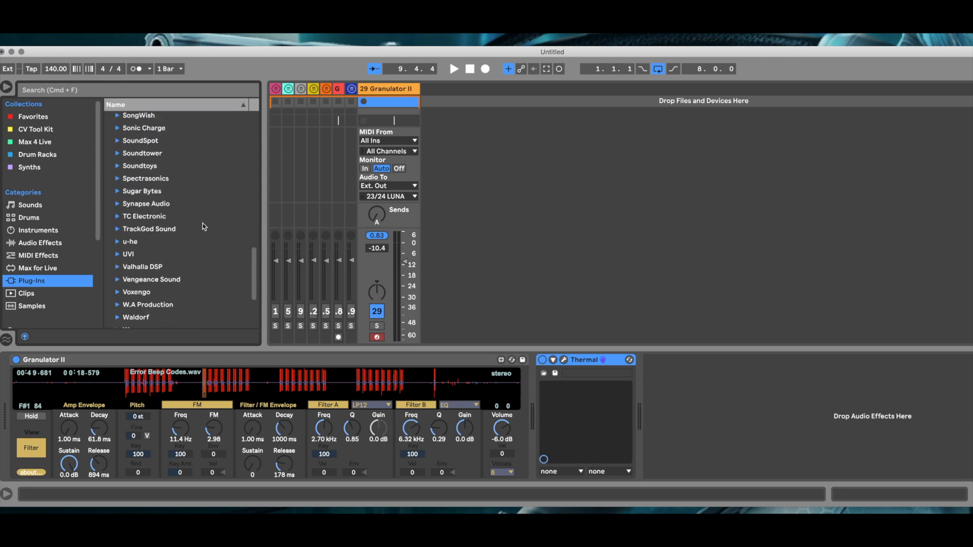
scroll(203, 227, up, 8)
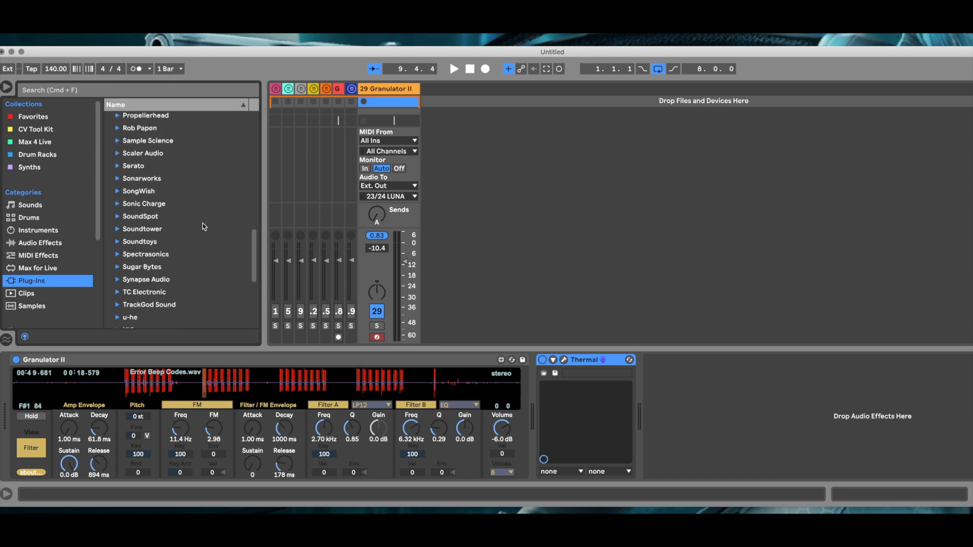
scroll(203, 226, up, 3)
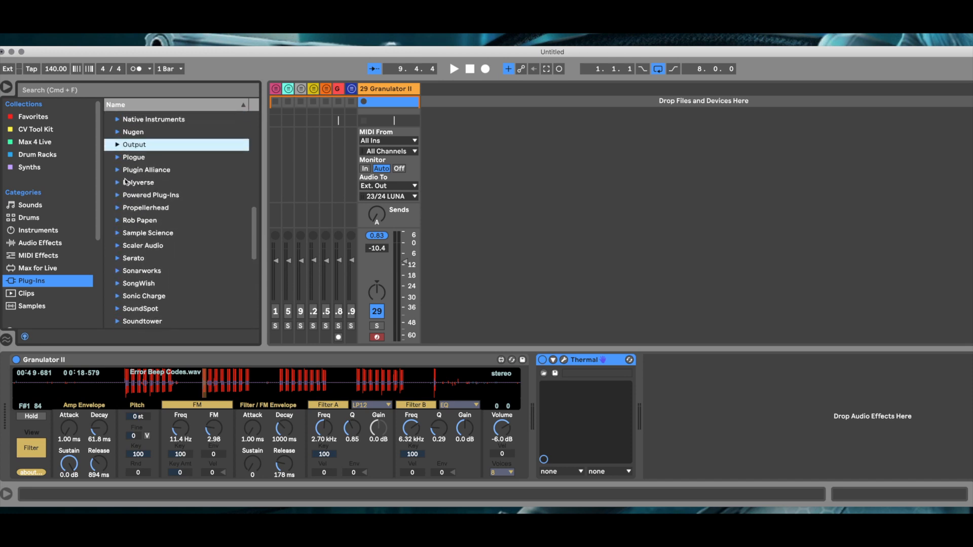
click(118, 171)
scroll(206, 264, down, 5)
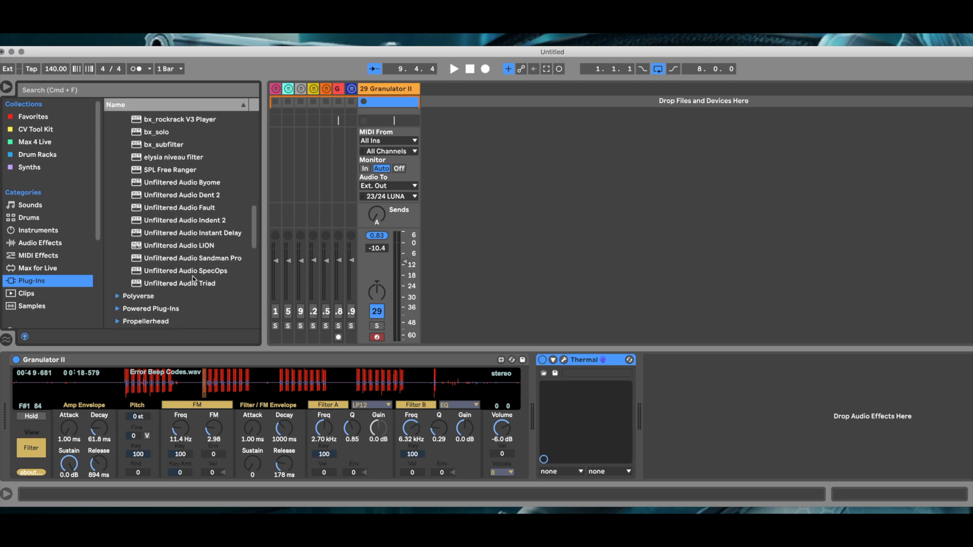
click(192, 276)
double_click(190, 272)
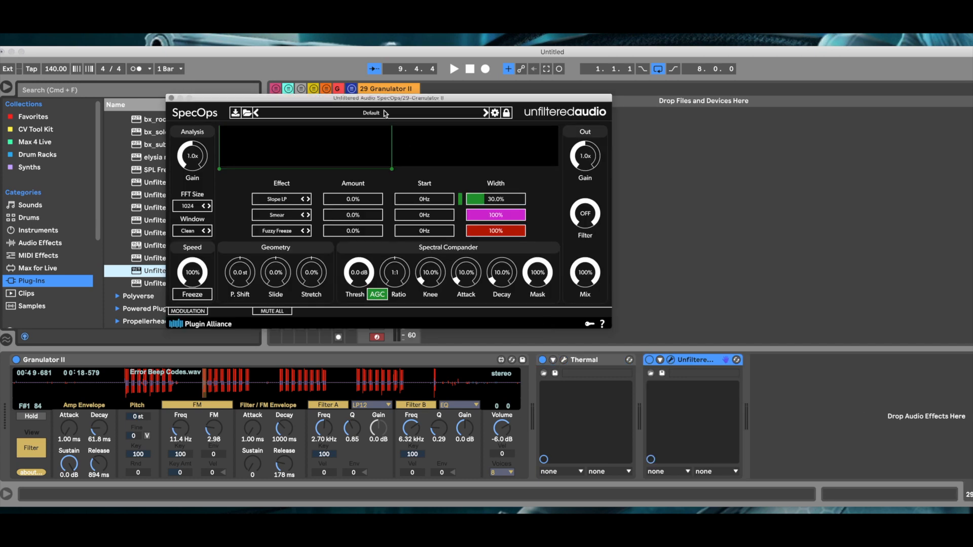
Step: Audition SpecOps' factory Filters presets Brickwall Autowah, Sloped AutoWah and Traditional AutoWah
click(385, 114)
mouse_move(306, 183)
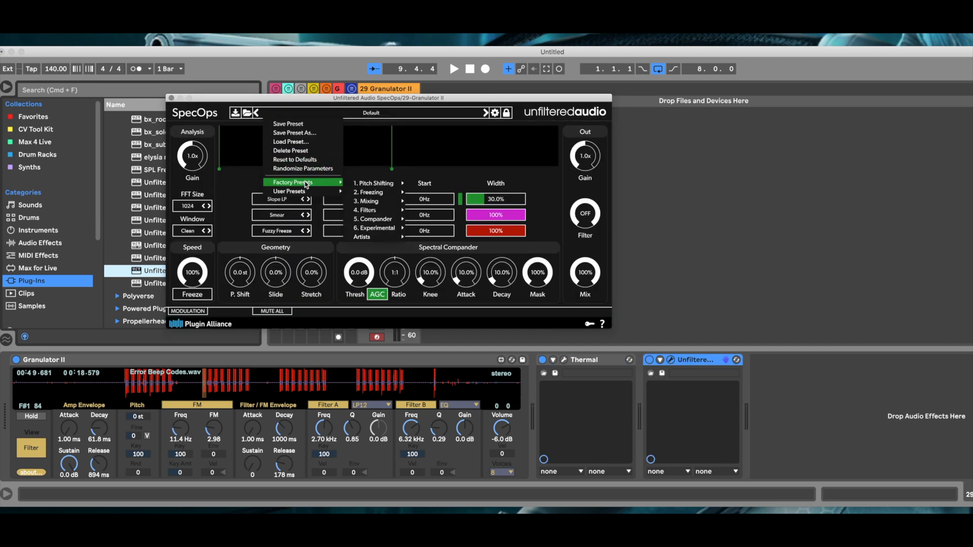
mouse_move(381, 211)
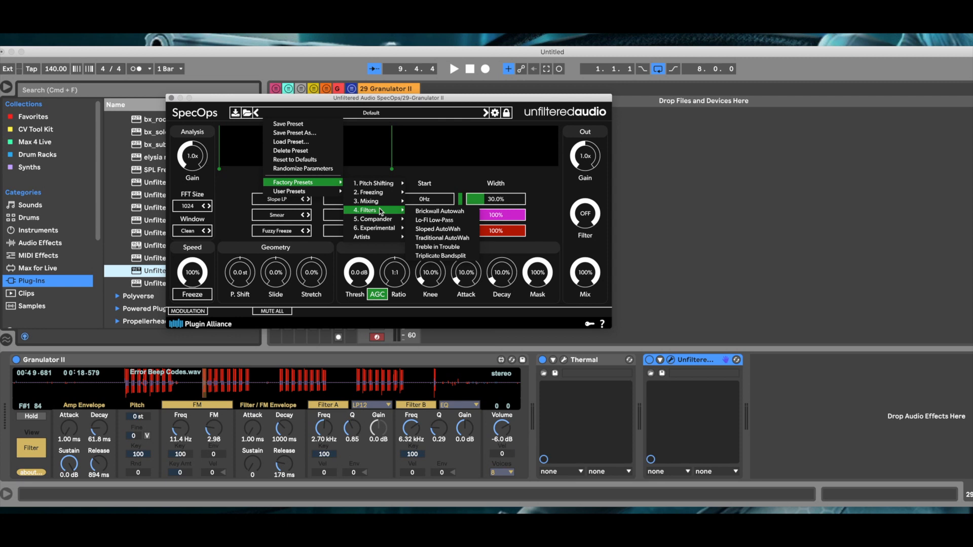
click(429, 211)
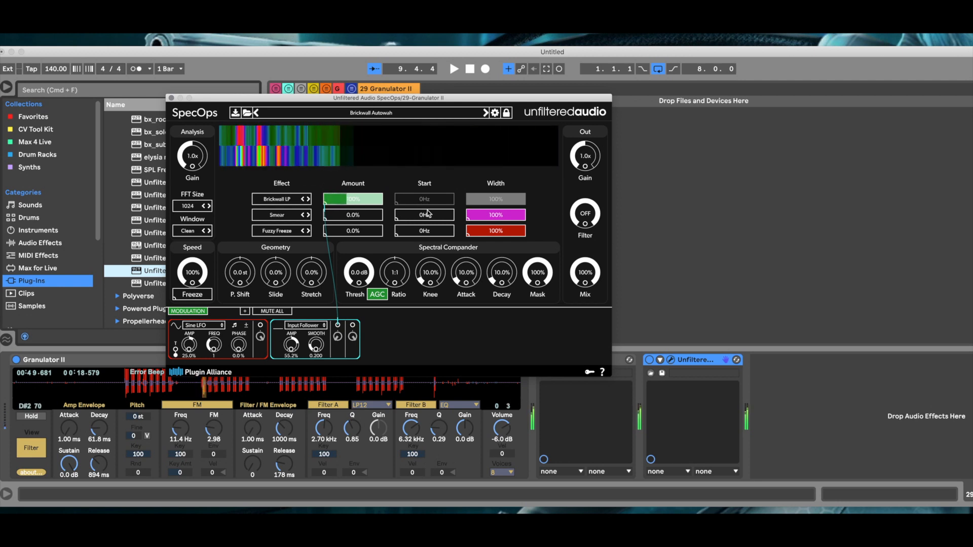
click(401, 113)
mouse_move(324, 183)
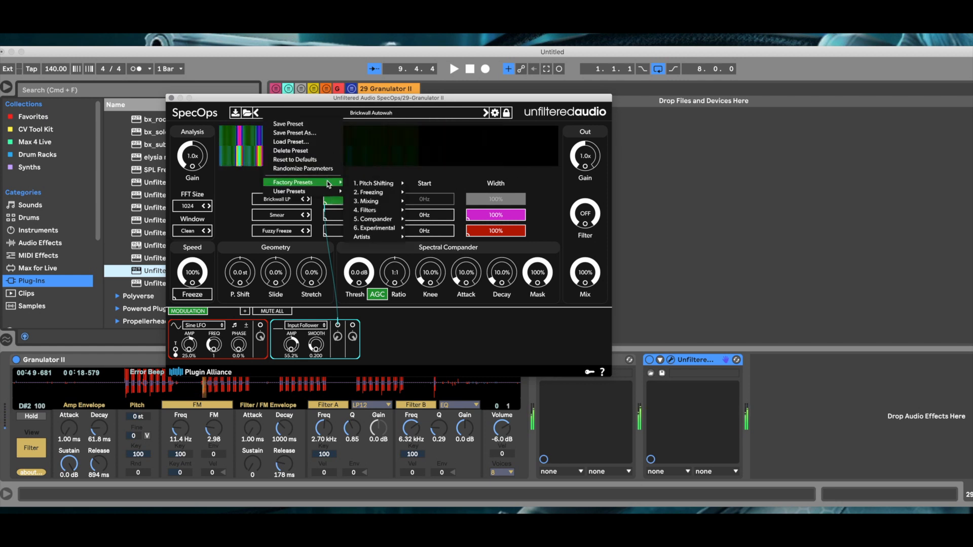
mouse_move(375, 213)
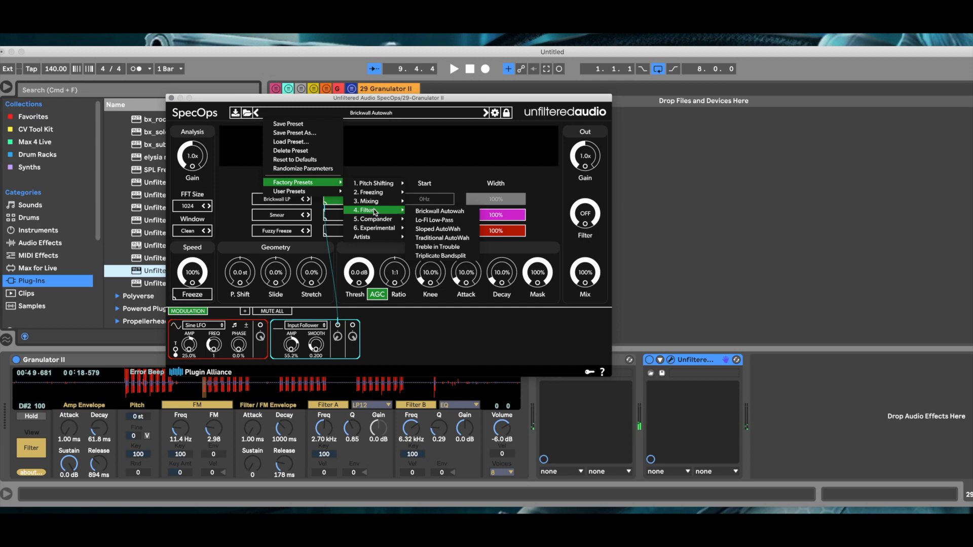
click(434, 230)
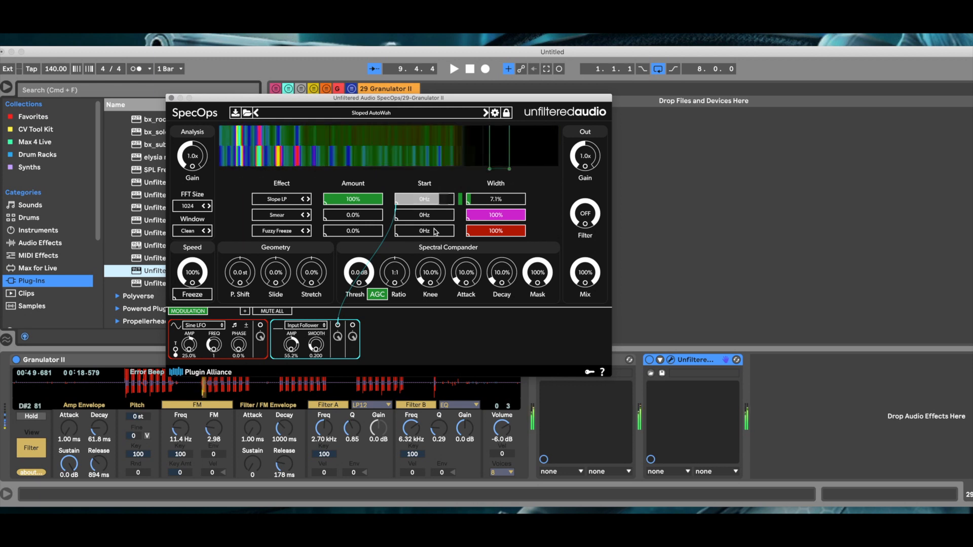
click(376, 117)
mouse_move(325, 182)
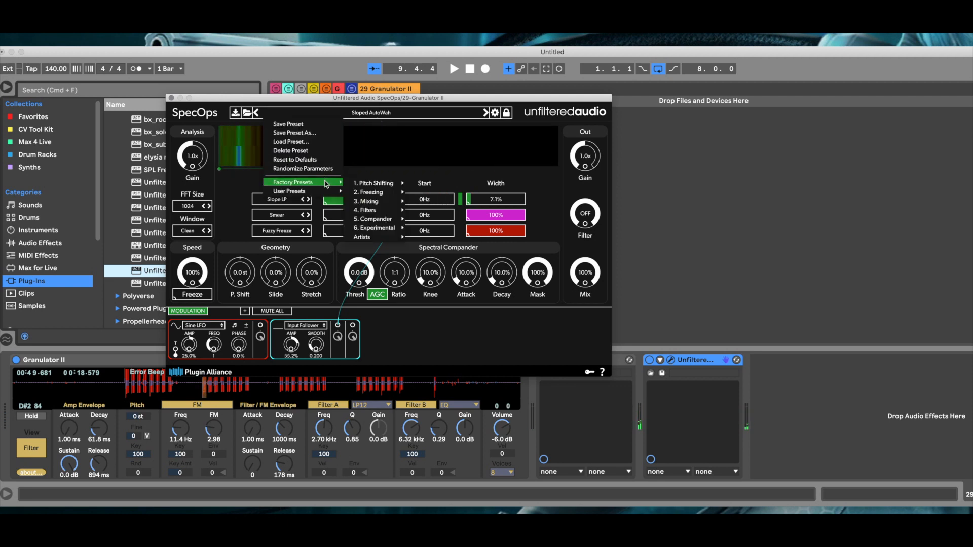
mouse_move(386, 211)
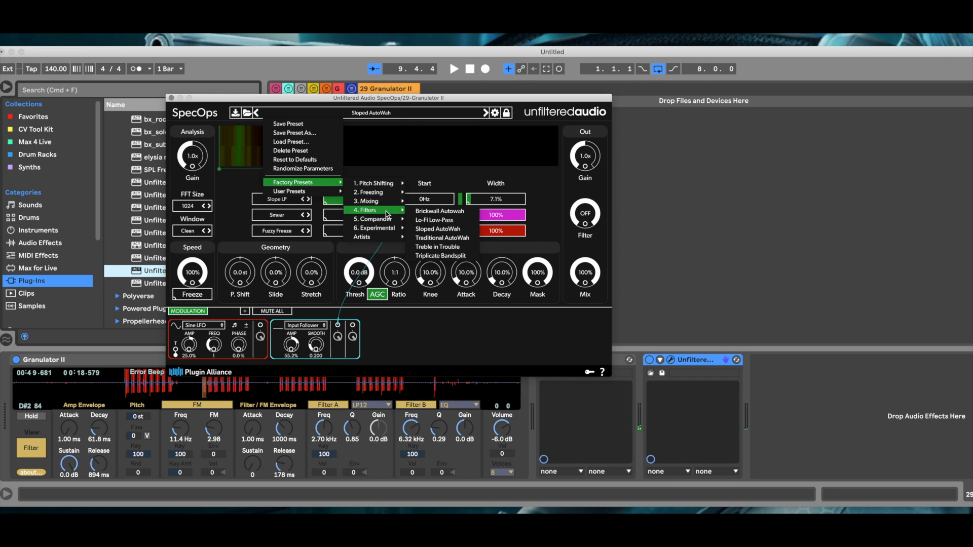
click(452, 237)
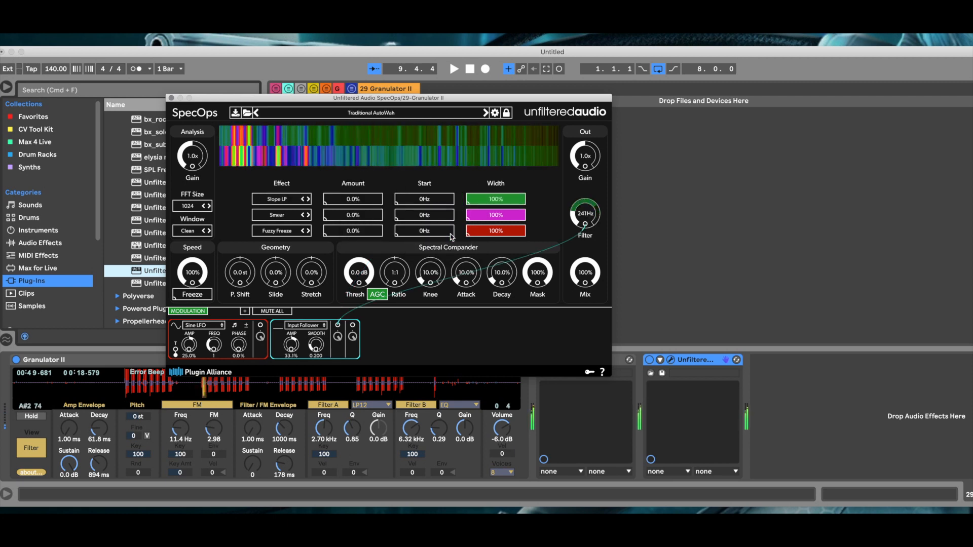
Step: Load SpecOps' Experimental factory preset Jigsaw Slide and set its Mix to 41.8%
click(362, 115)
mouse_move(321, 187)
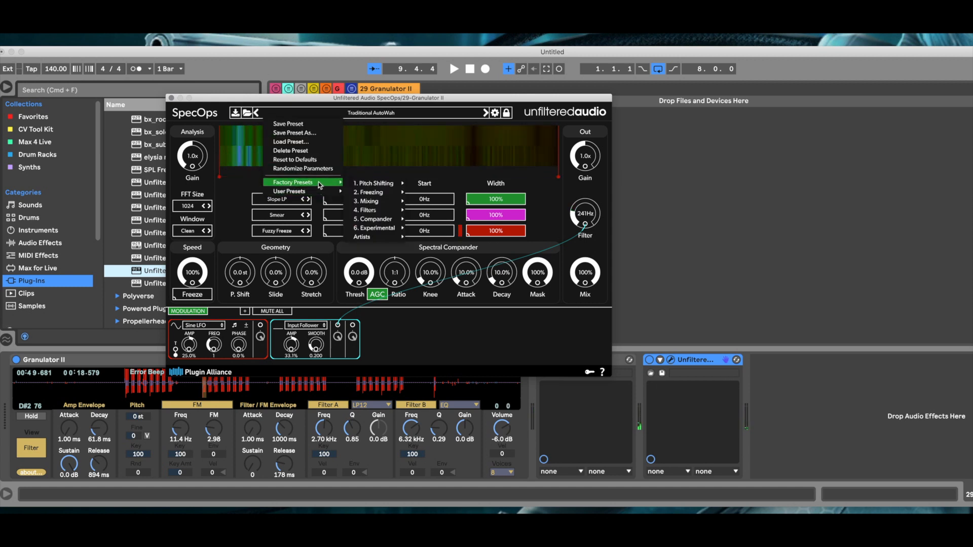
mouse_move(381, 229)
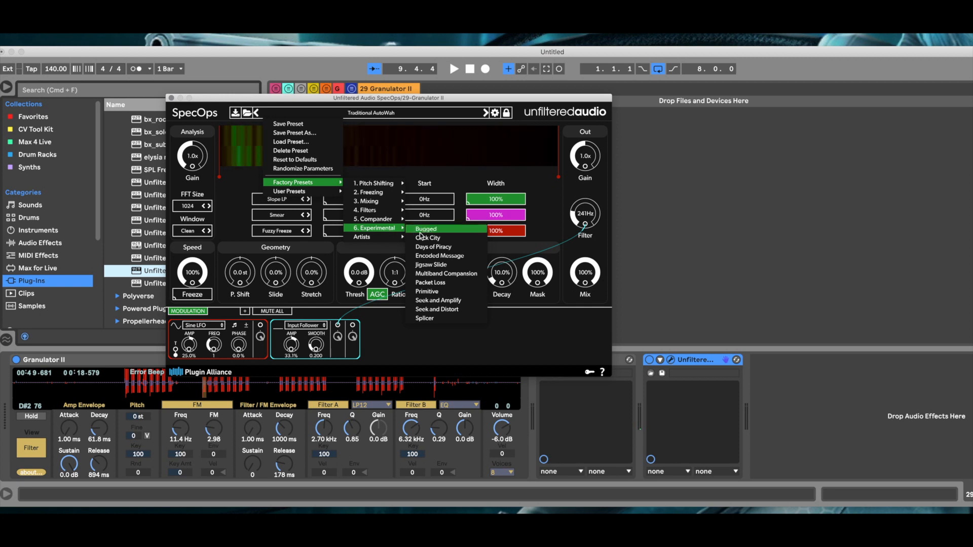
click(428, 265)
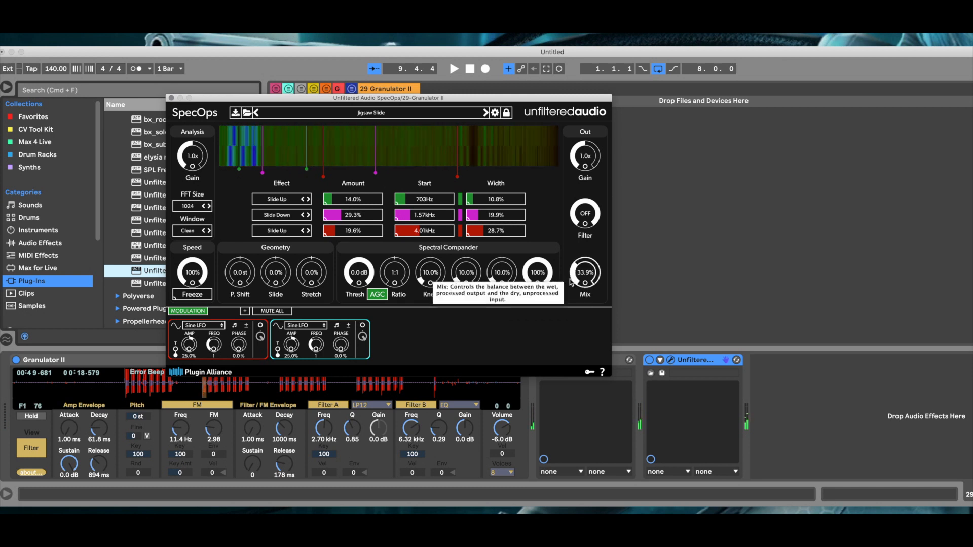
drag(580, 268, 584, 257)
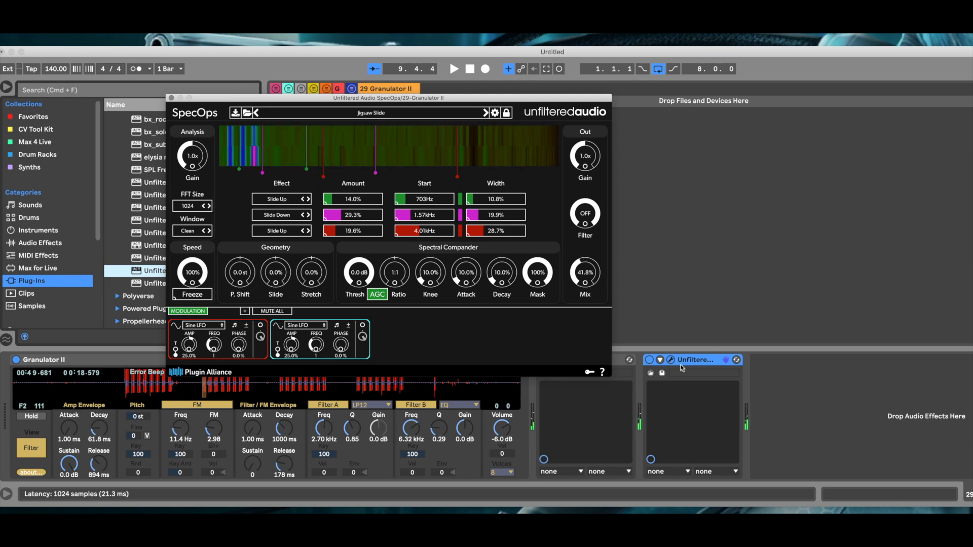
Step: Reopen Thermal, set Dreamy Grit to 69 percent and Lo-Fi FX to 32 percent, raise the dry/wet mix slightly, and close its window
drag(527, 99, 433, 70)
click(566, 361)
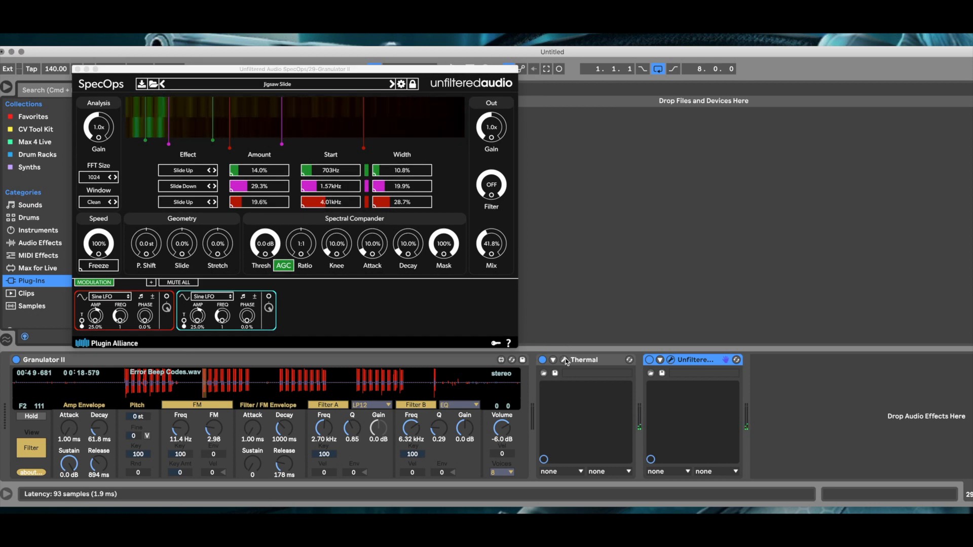
click(565, 359)
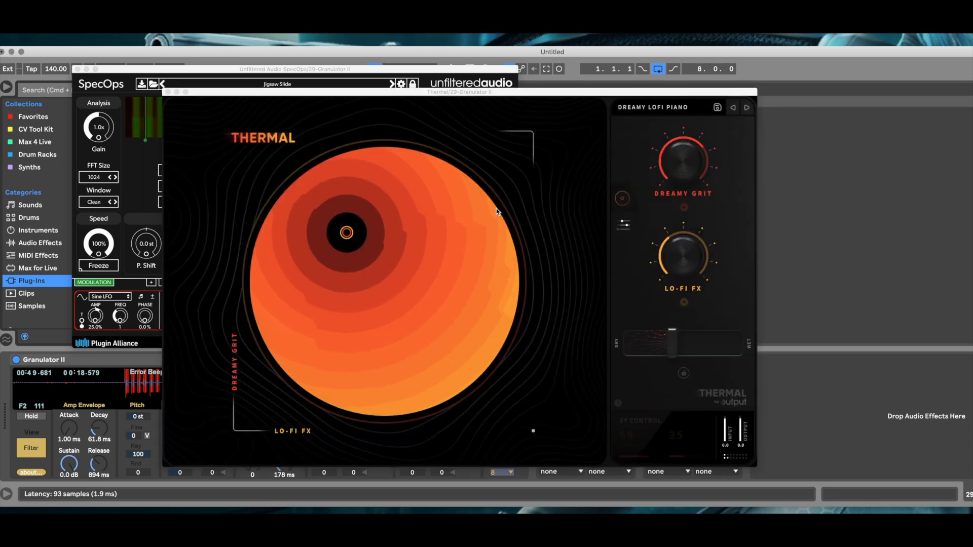
drag(353, 230, 272, 251)
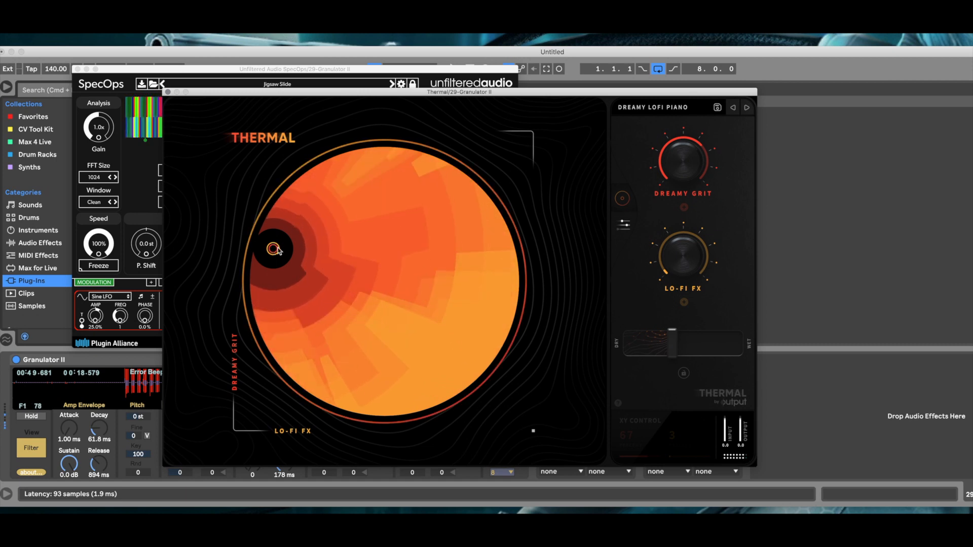
drag(672, 343, 712, 347)
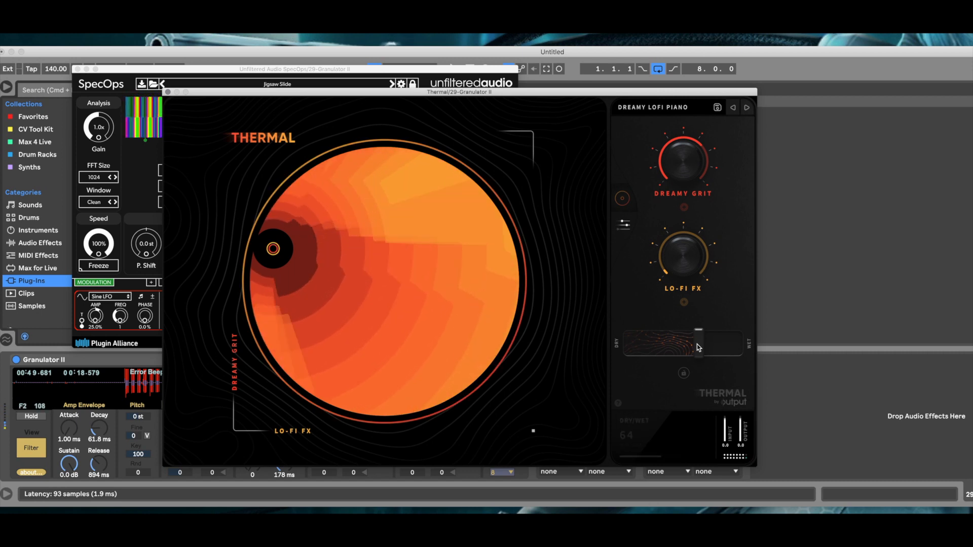
drag(697, 345, 688, 345)
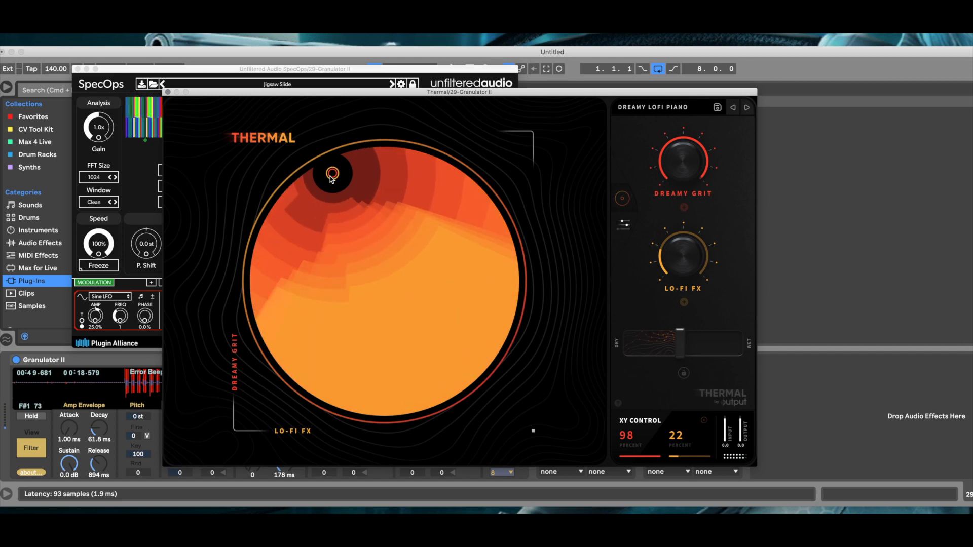
drag(332, 178, 341, 242)
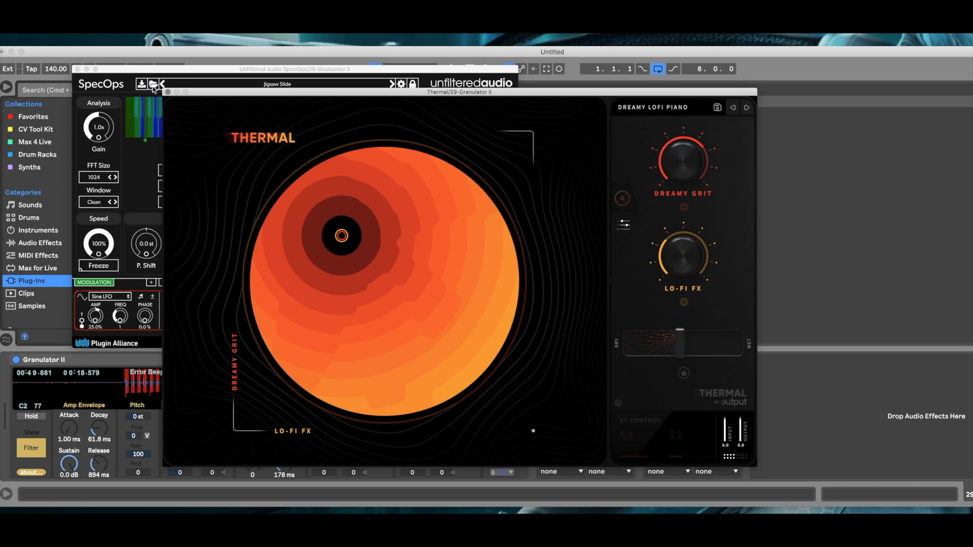
click(168, 92)
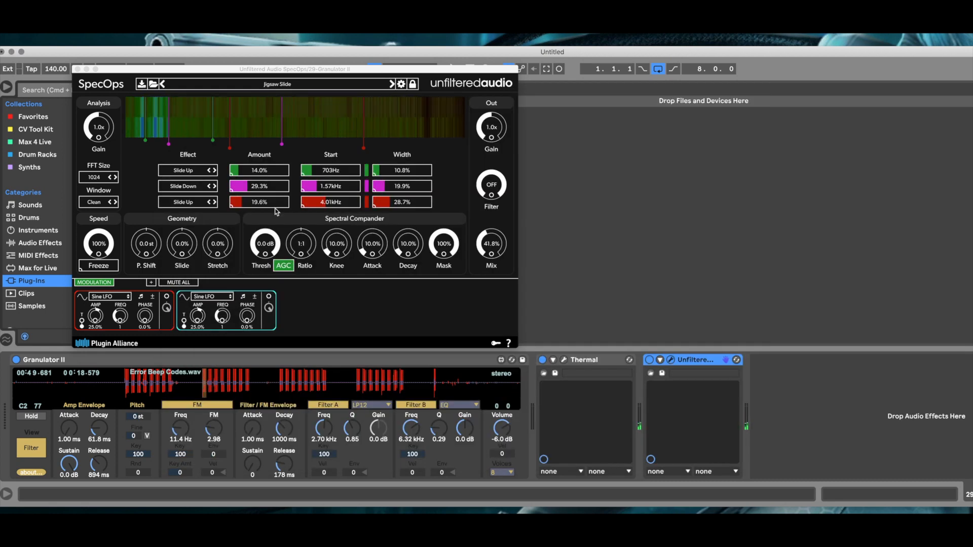
Step: Set SpecOps' Mix to 57.1% and its Spectral Compander threshold to -63 dB, and close its window
drag(485, 240, 485, 220)
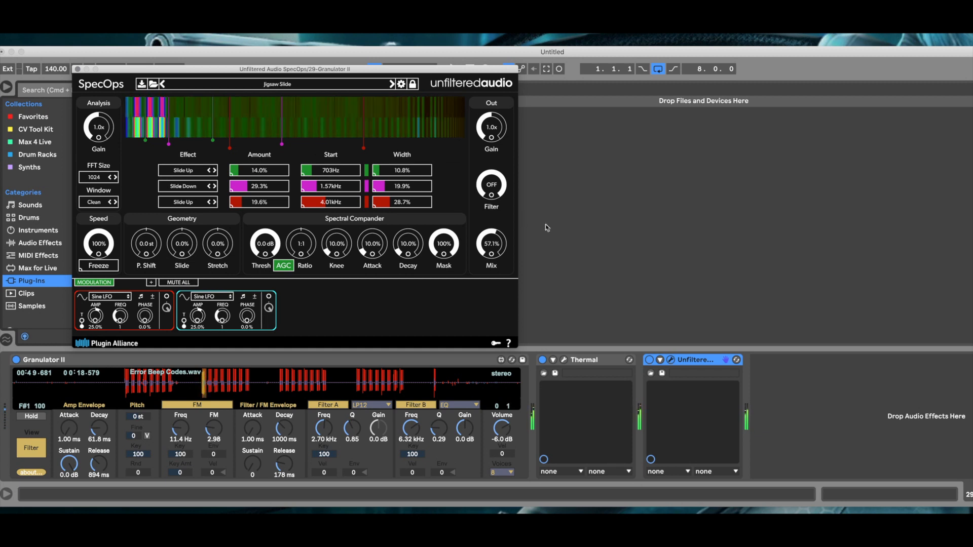
drag(253, 236, 247, 276)
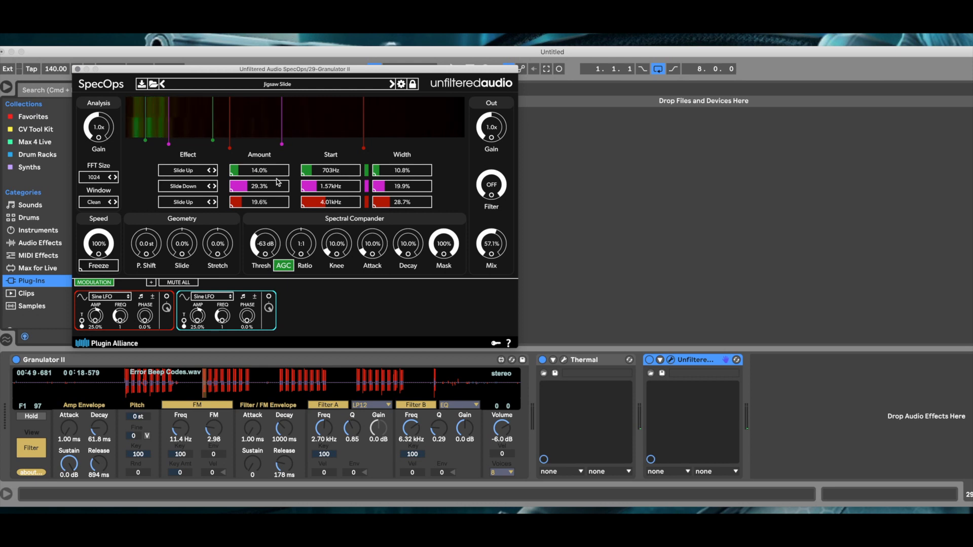
click(76, 69)
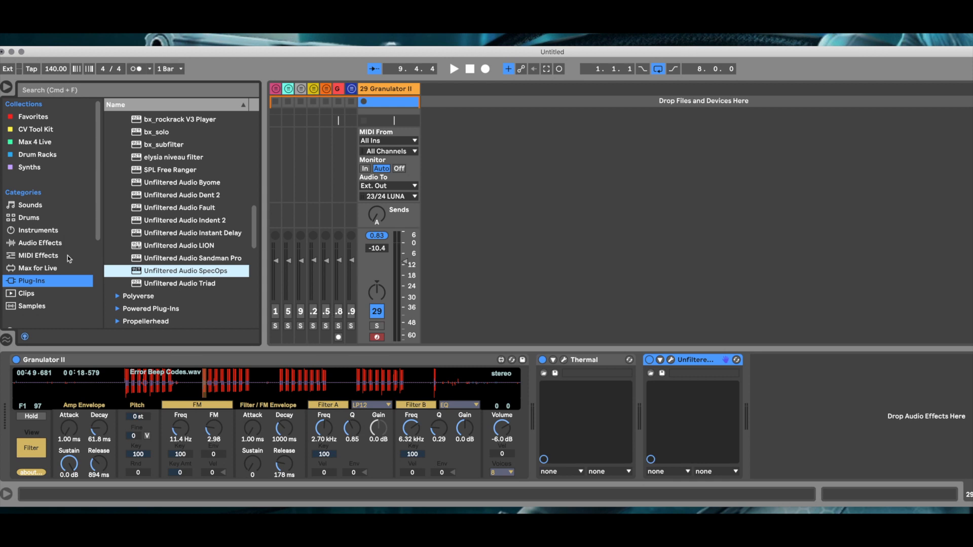
Step: Add FabFilter Timeless 2 from the Fab Filter plug-ins to the end of the device chain, after SpecOps
scroll(151, 216, up, 5)
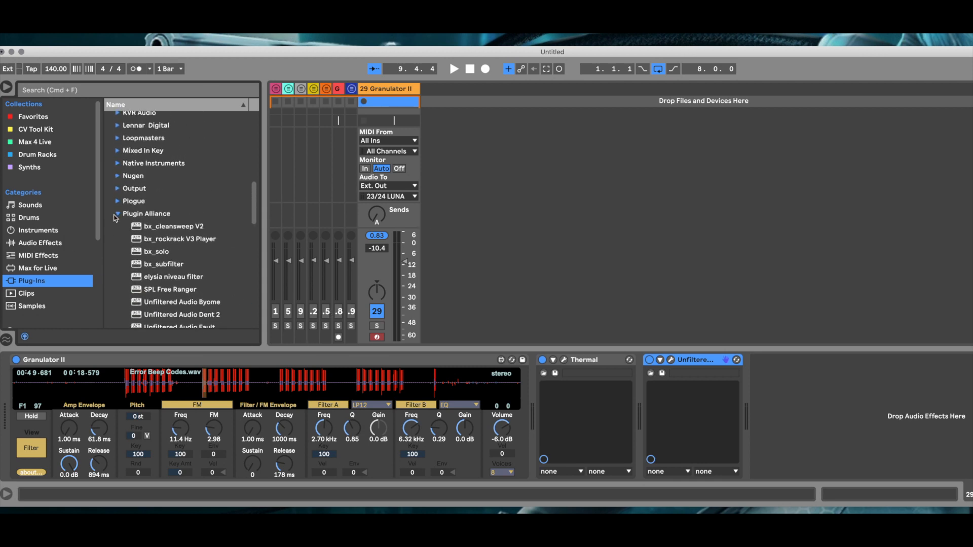
click(117, 214)
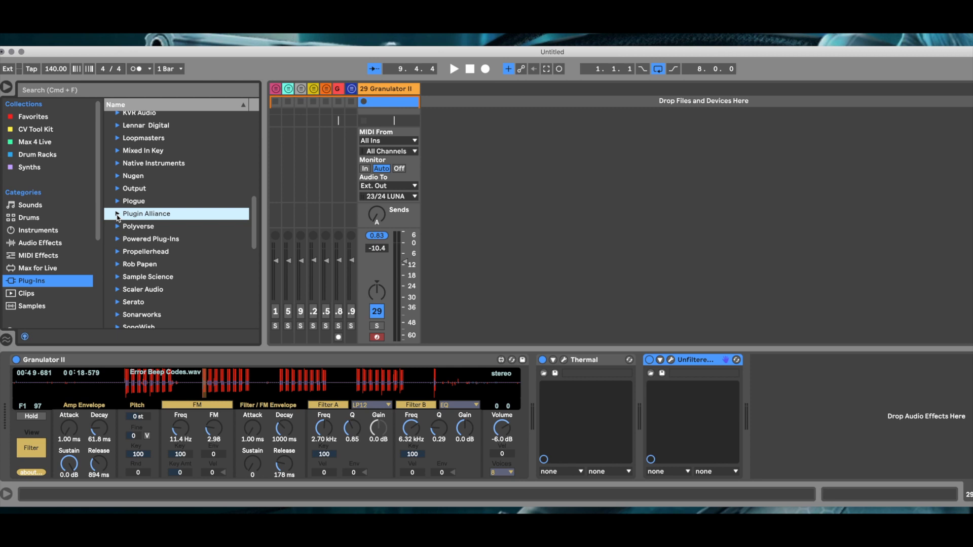
scroll(117, 216, up, 3)
scroll(117, 218, up, 3)
scroll(117, 218, up, 8)
scroll(117, 218, up, 6)
scroll(117, 218, down, 10)
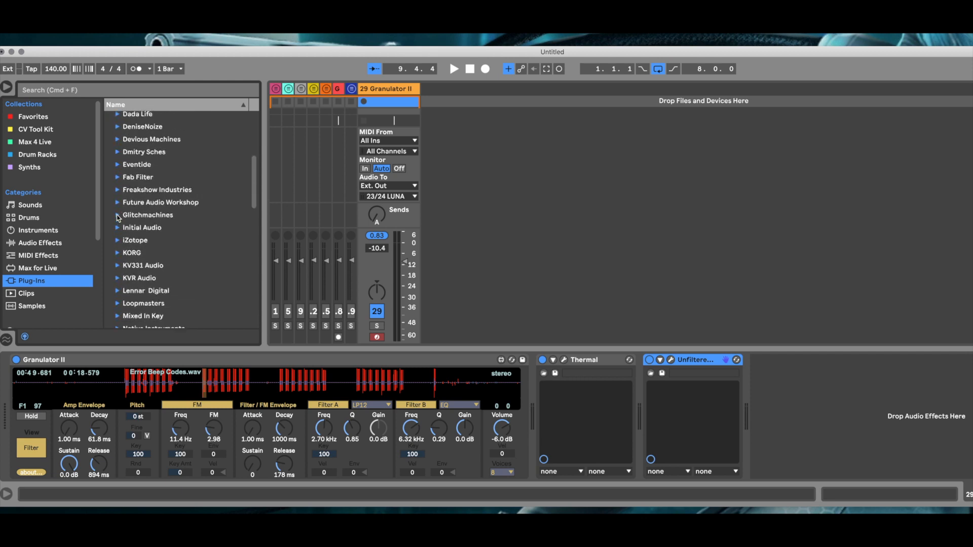
click(118, 178)
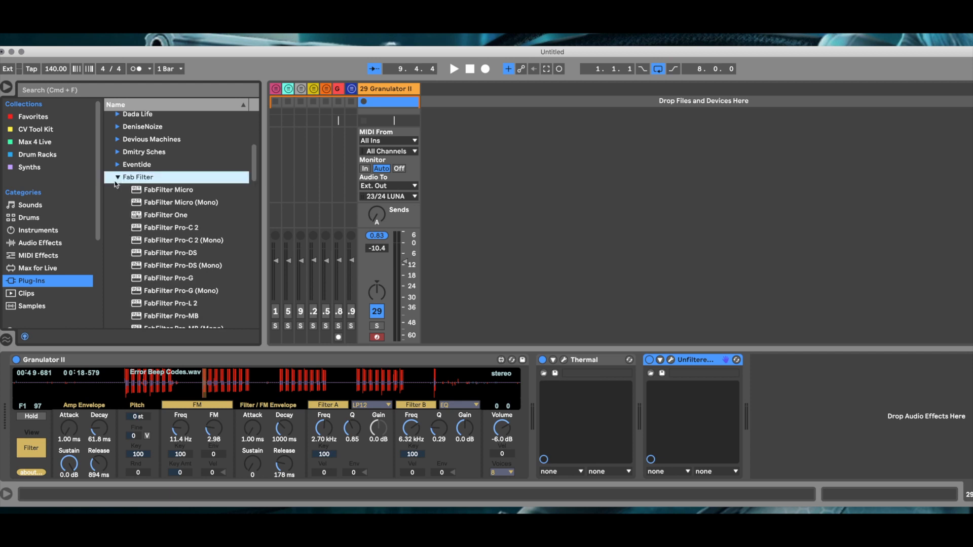
scroll(168, 243, down, 14)
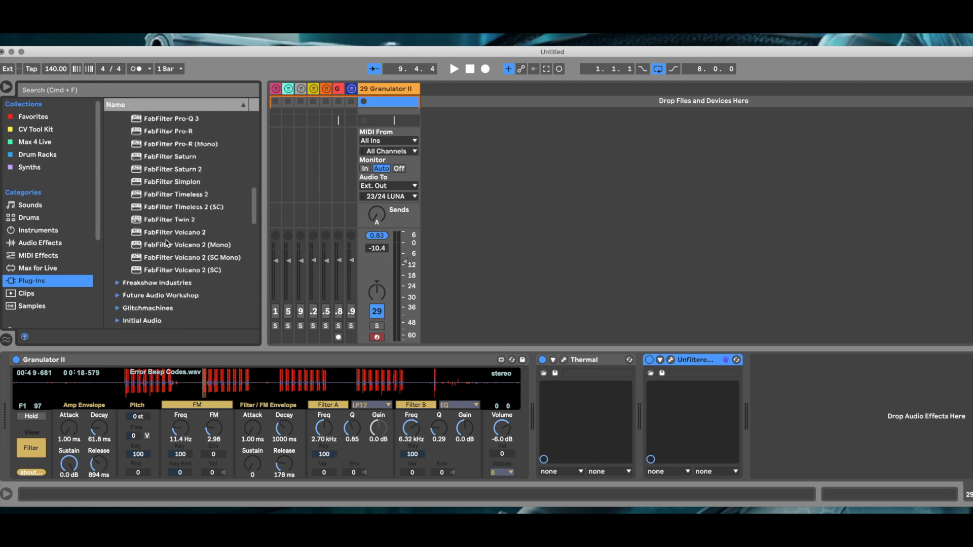
drag(171, 196, 775, 366)
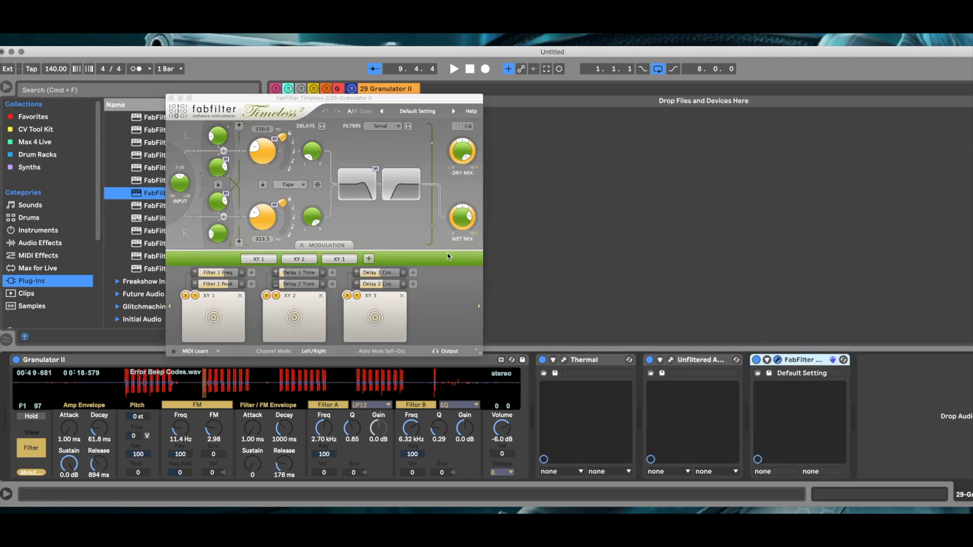
Step: Audition Timeless 2's Chorus presets Big Chorus O, CC Flanger DJM, Deep and Tingly BM and Dynamic chorus TK
click(423, 111)
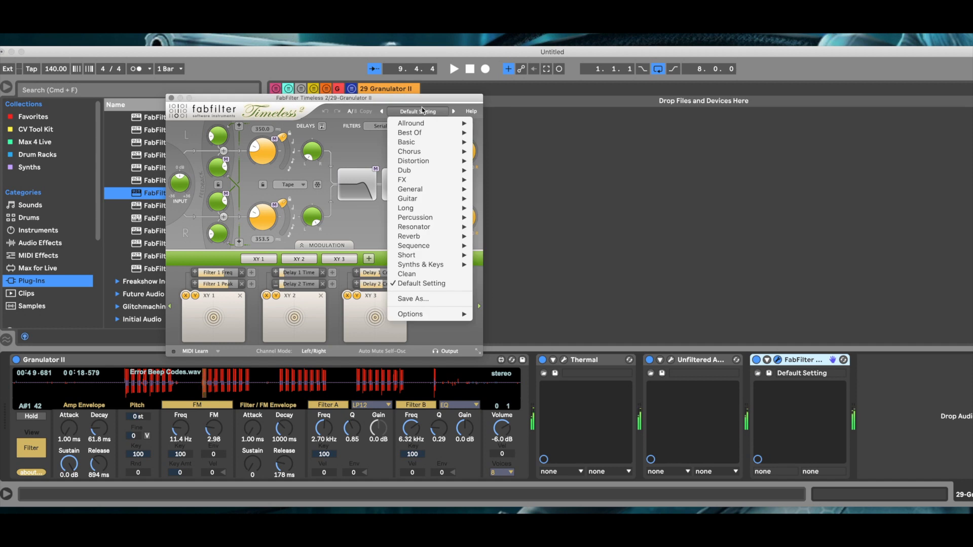
mouse_move(425, 152)
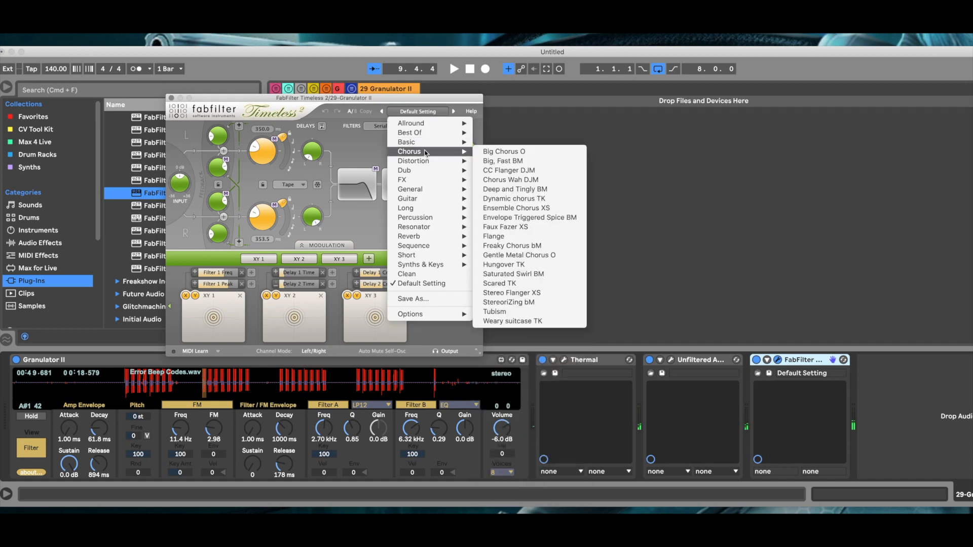
click(487, 152)
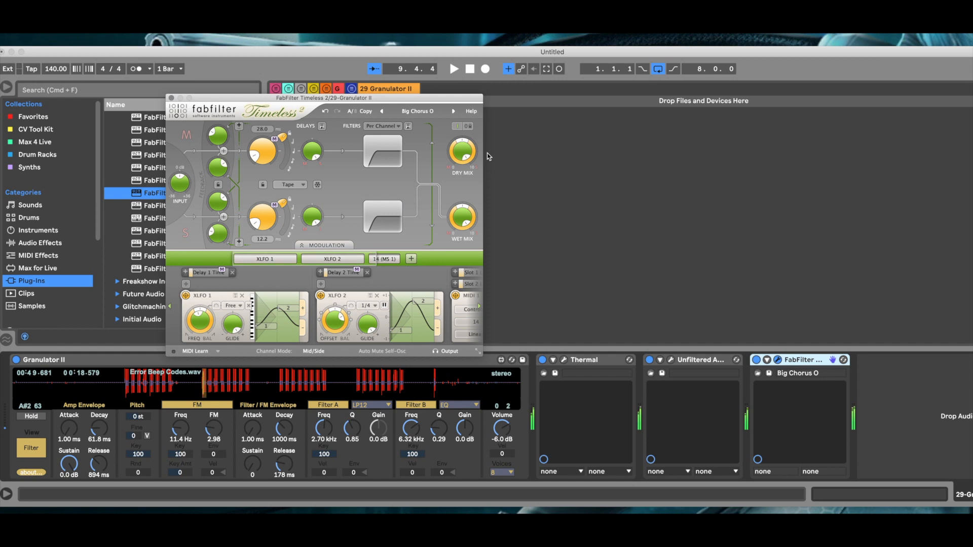
click(420, 112)
mouse_move(424, 152)
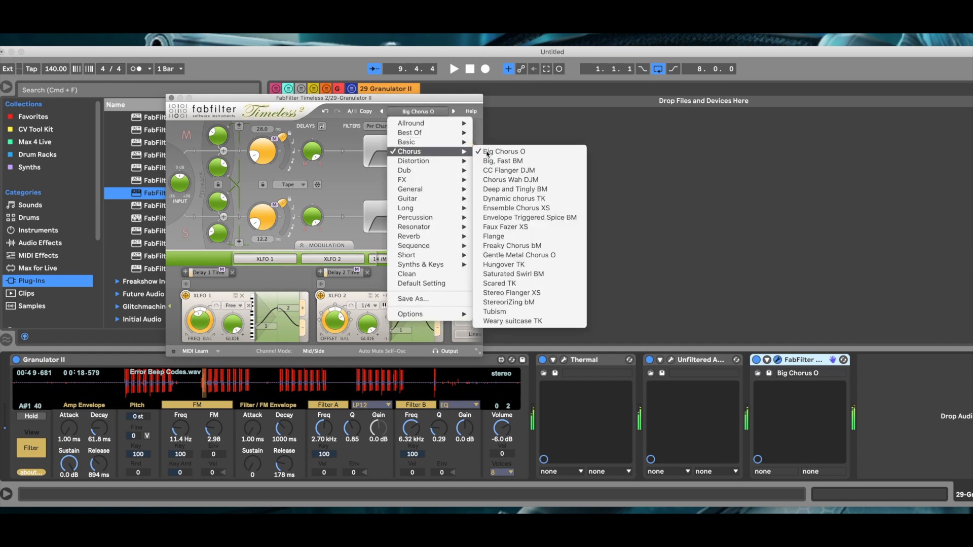
click(518, 170)
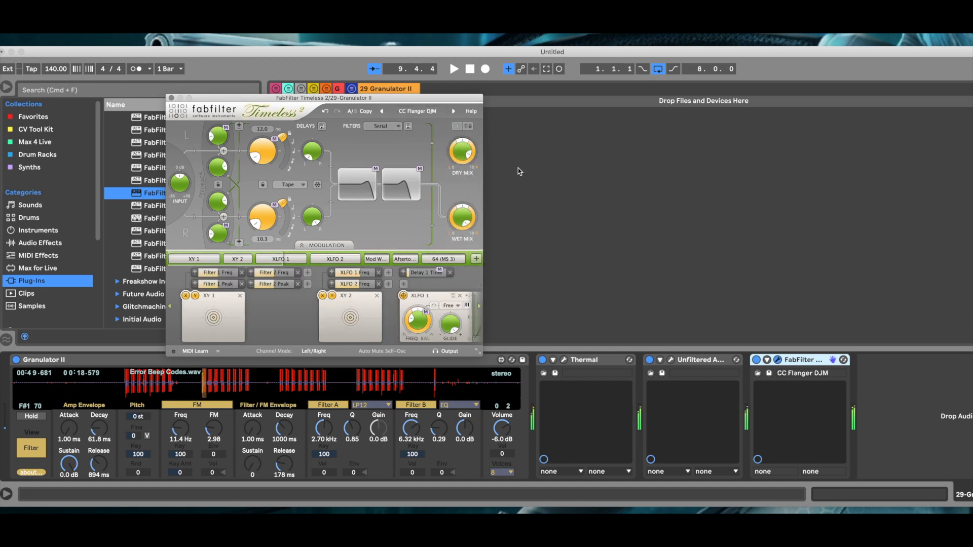
click(424, 113)
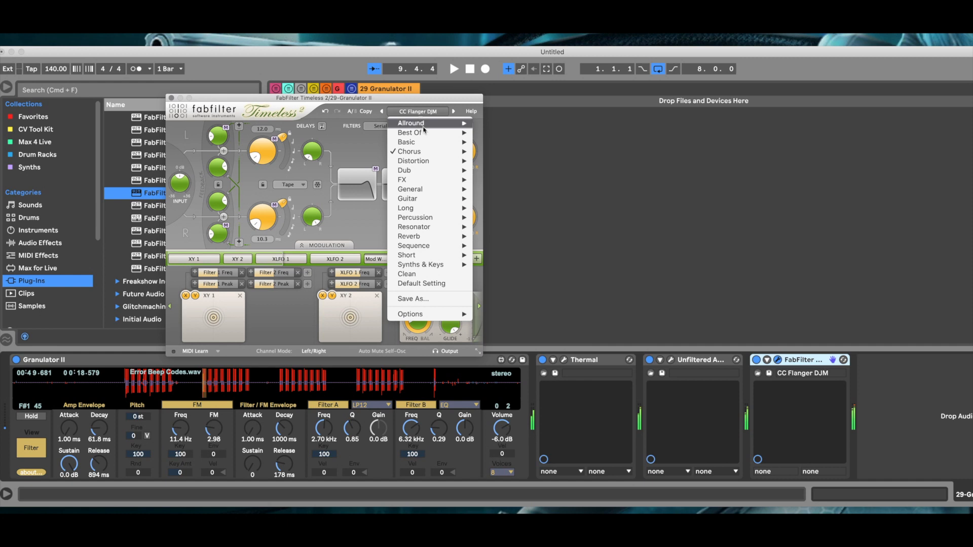
mouse_move(429, 152)
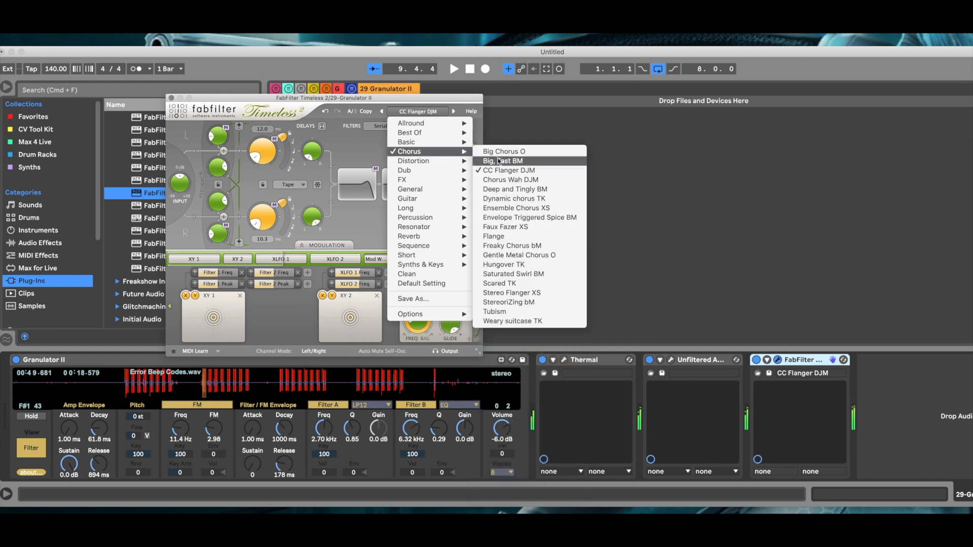
click(501, 193)
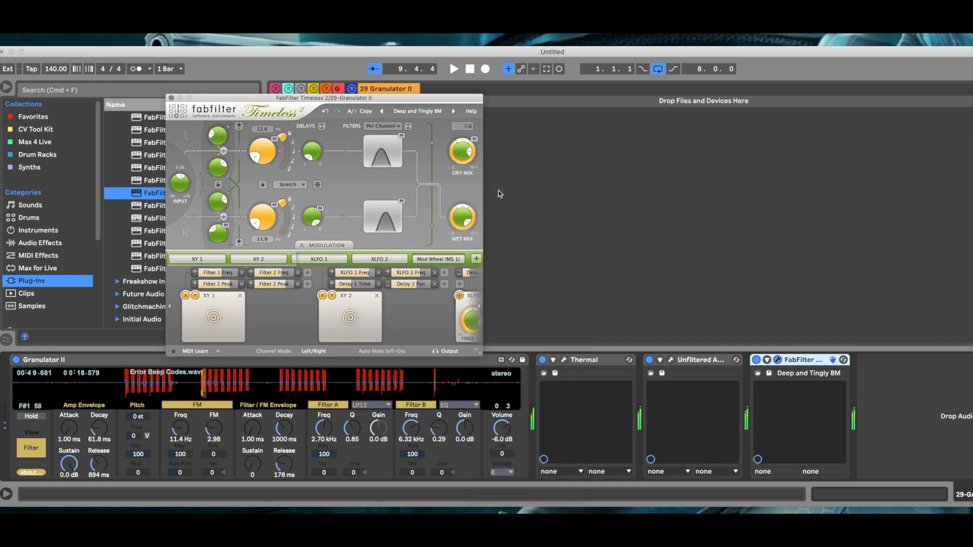
click(419, 112)
mouse_move(421, 154)
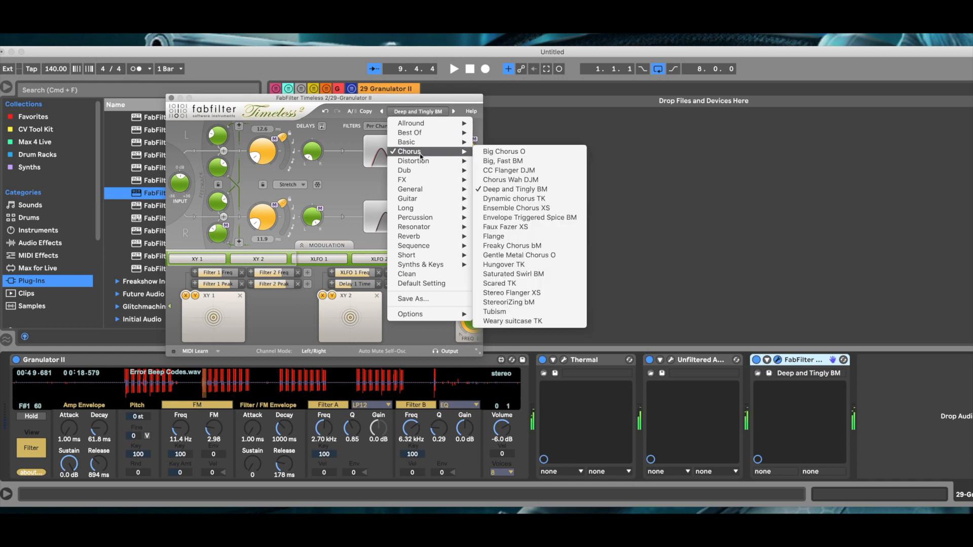
click(521, 200)
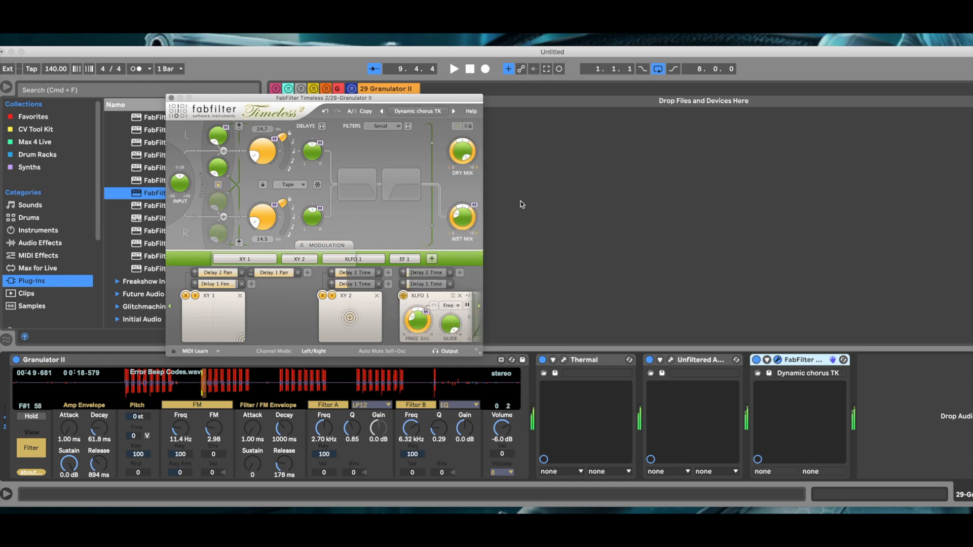
Step: Load Timeless 2's Chorus preset Faux Fazer XS, move the XY 1 point to slightly above the pad's centre, and close the plug-in window
click(418, 111)
mouse_move(424, 152)
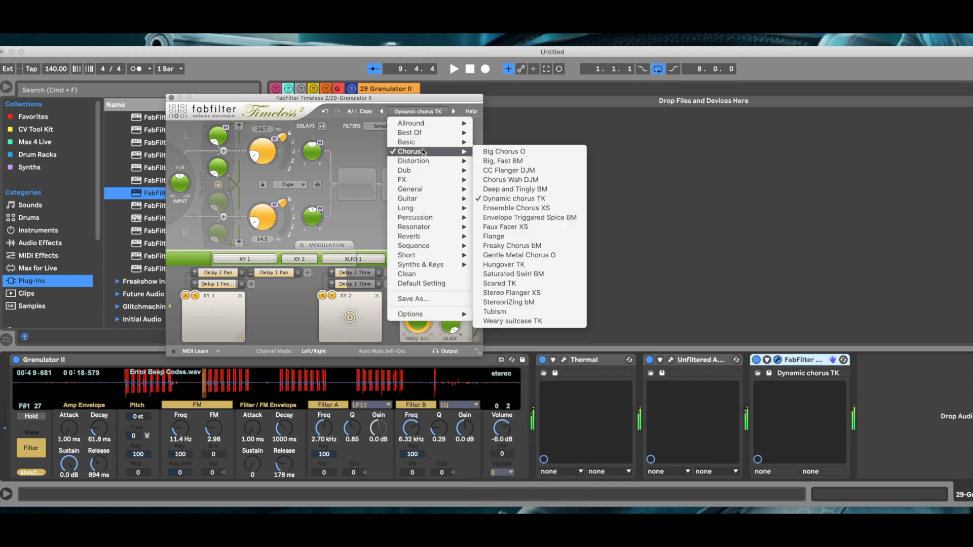
click(517, 227)
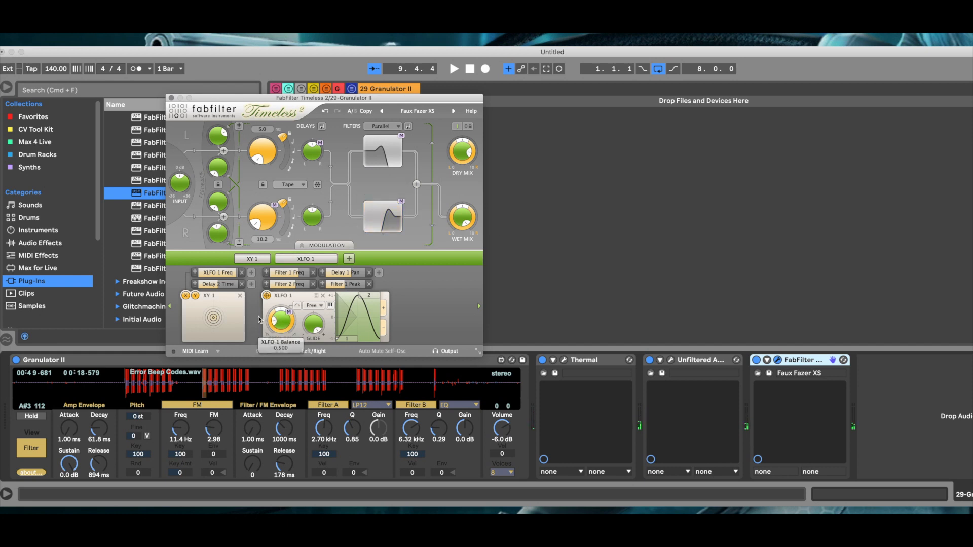
drag(214, 318, 200, 332)
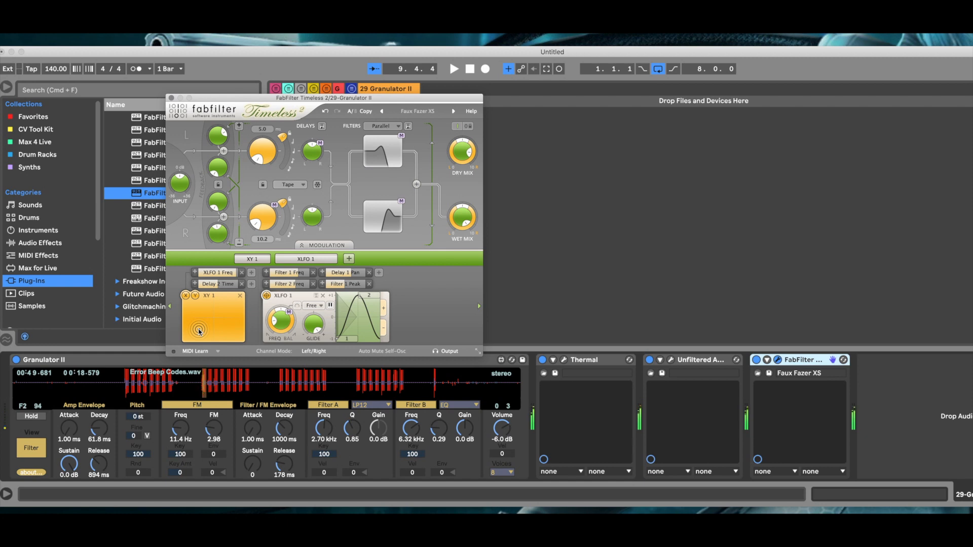
drag(200, 331, 213, 311)
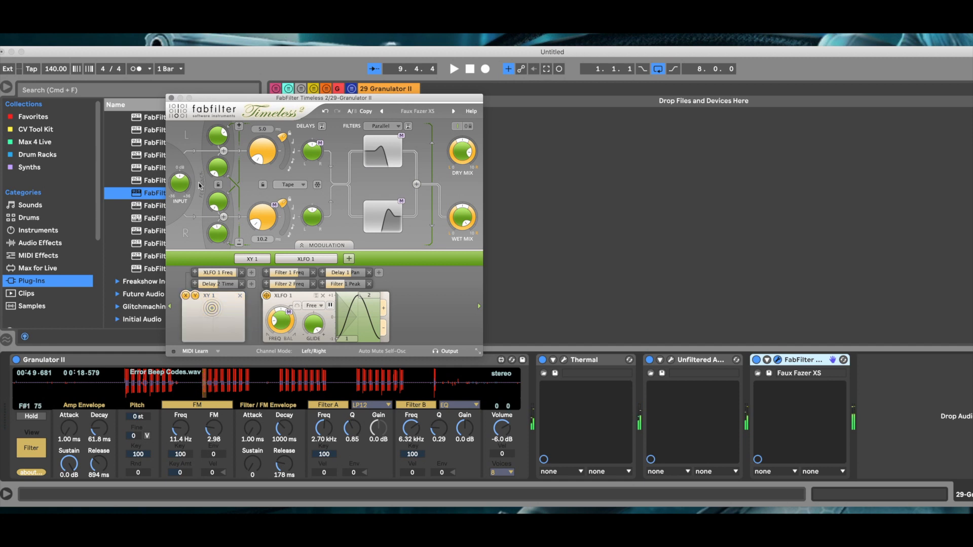
click(170, 97)
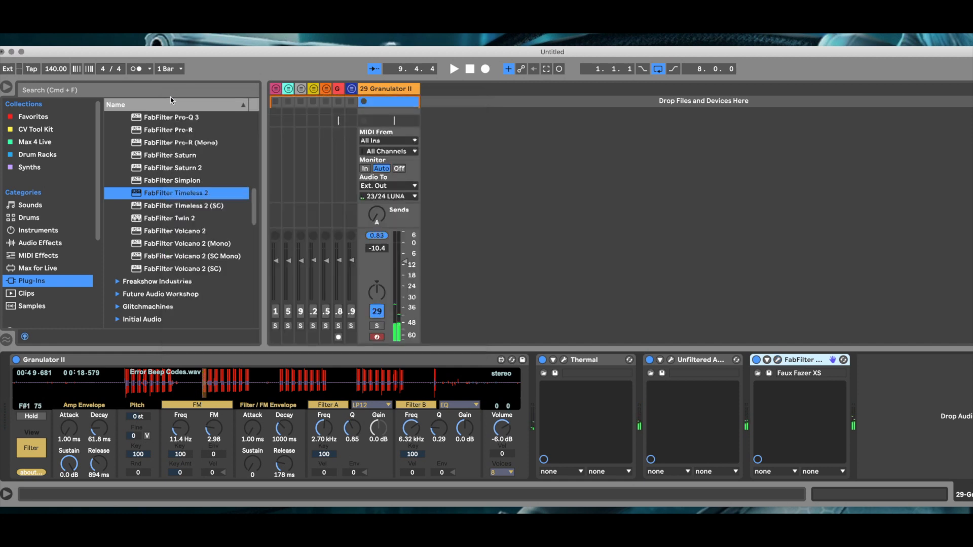
Step: Group Granulator II, SpecOps and Timeless 2 in an Instrument Rack and place Thermal at the end of that rack
click(451, 364)
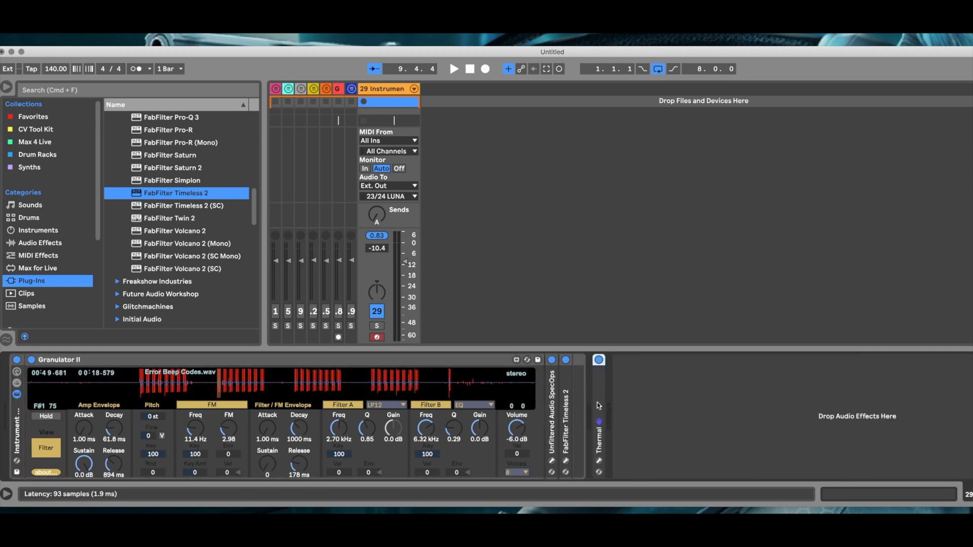
drag(598, 406, 568, 407)
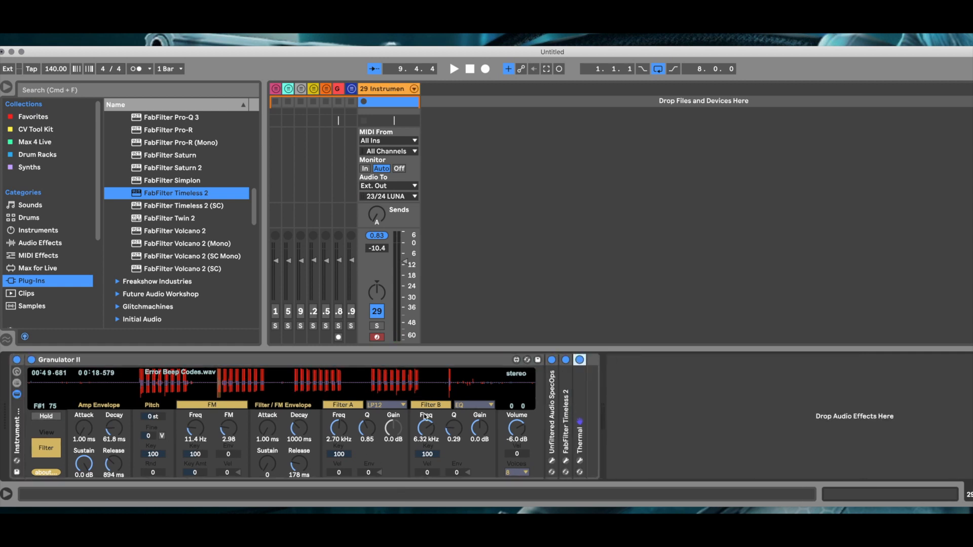
Step: Save the Granulator II device as a preset in the User Library and name it Granu
click(539, 361)
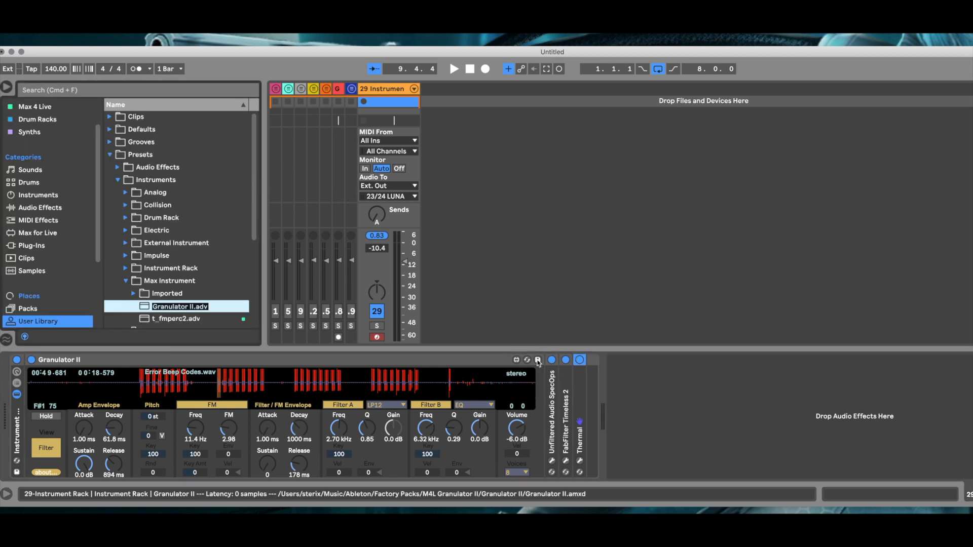
click(186, 307)
key(BackSpace)
key(BackSpace)
key(BackSpace)
key(BackSpace)
key(BackSpace)
key(BackSpace)
key(BackSpace)
key(BackSpace)
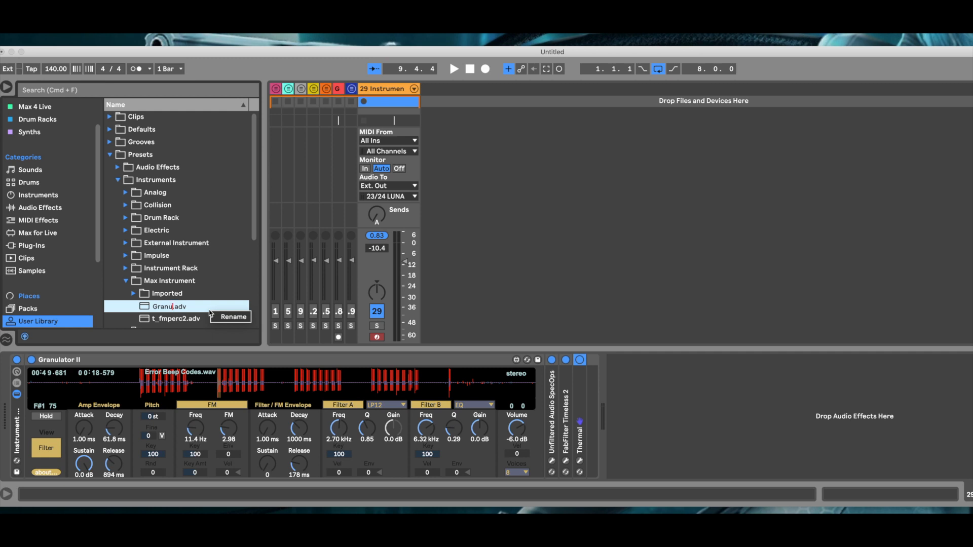
click(233, 363)
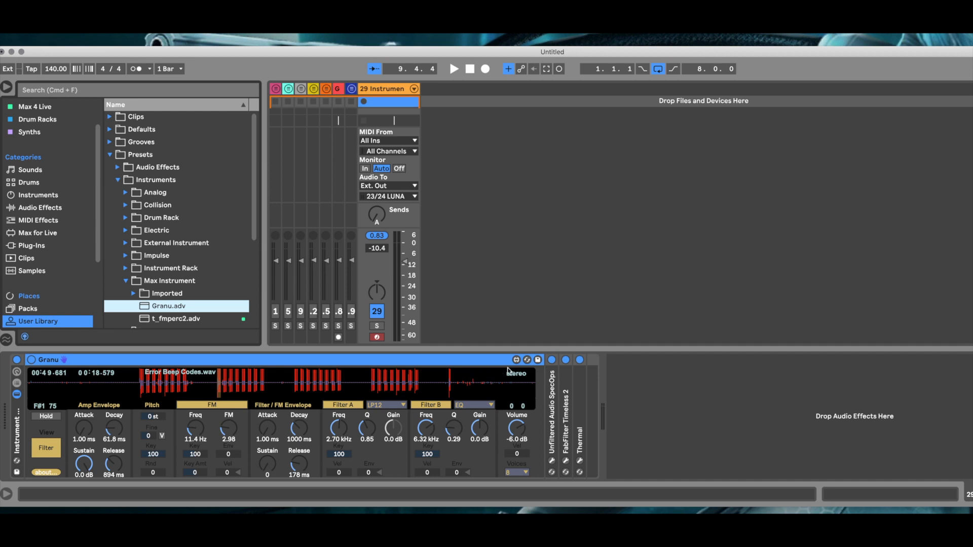
Step: Save the granular device as a second preset and name it Error Code
click(538, 362)
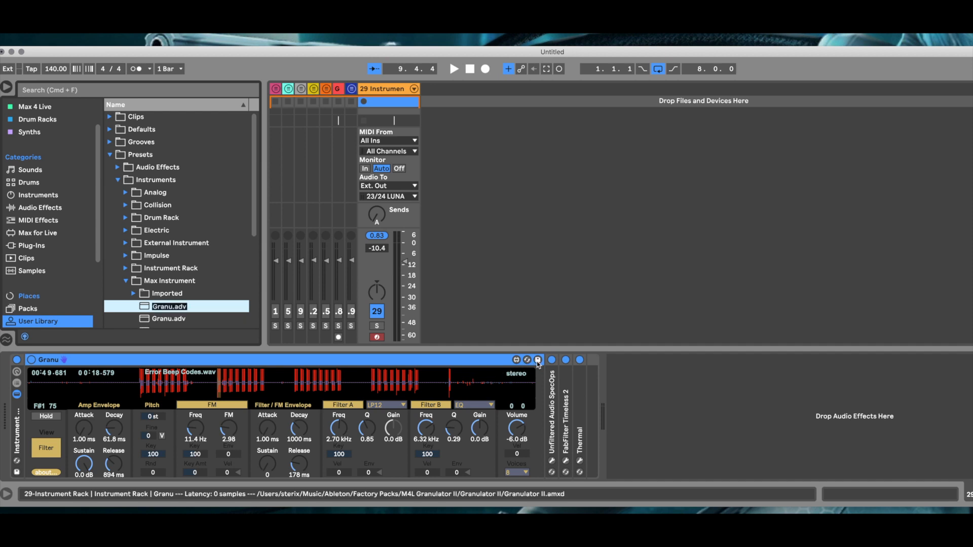
click(172, 308)
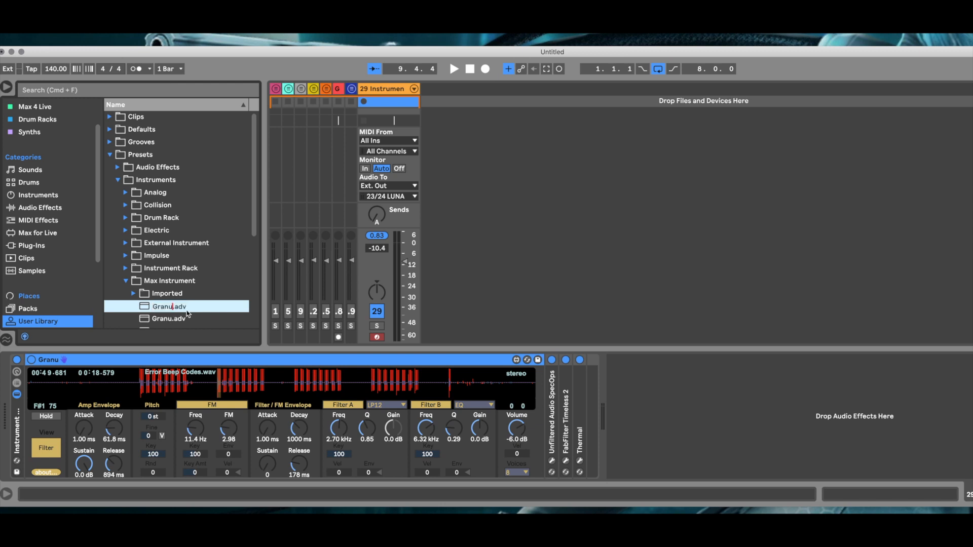
key(BackSpace)
key(BackSpace)
key(BackSpace)
key(BackSpace)
key(BackSpace)
text(Error Code)
key(Return)
Step: Rename the remaining Granu preset as Granular II and select the Error Code preset in the User Library
right_click(167, 319)
click(191, 336)
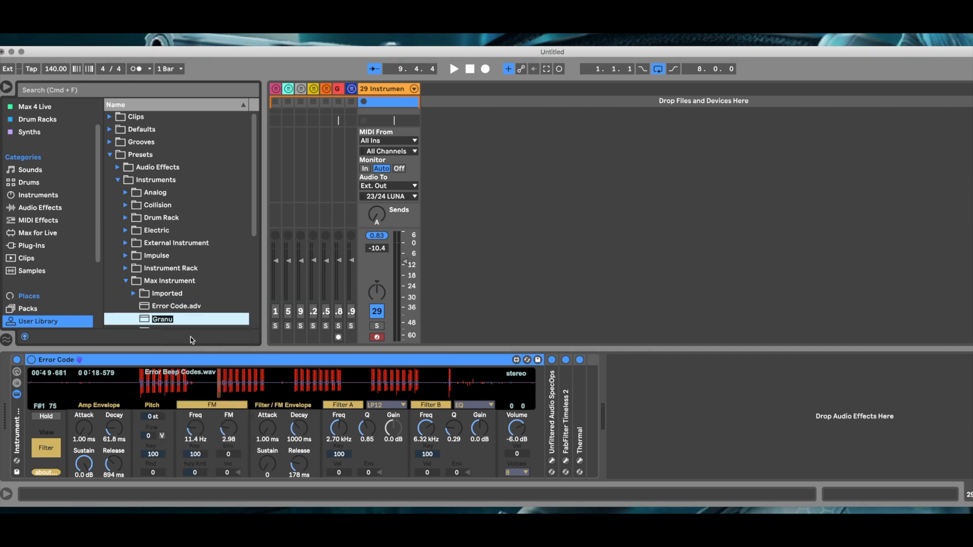
click(173, 320)
key(Return)
scroll(215, 287, down, 3)
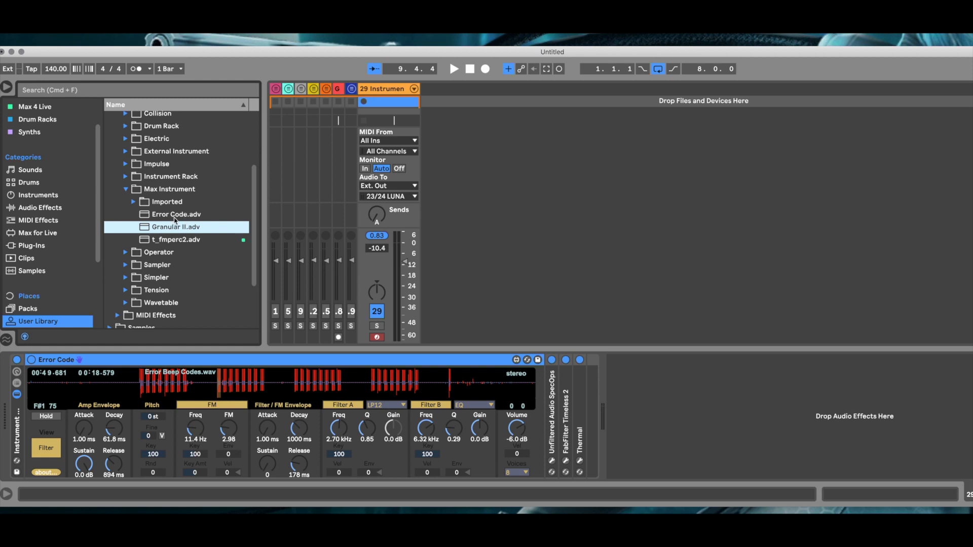
click(175, 217)
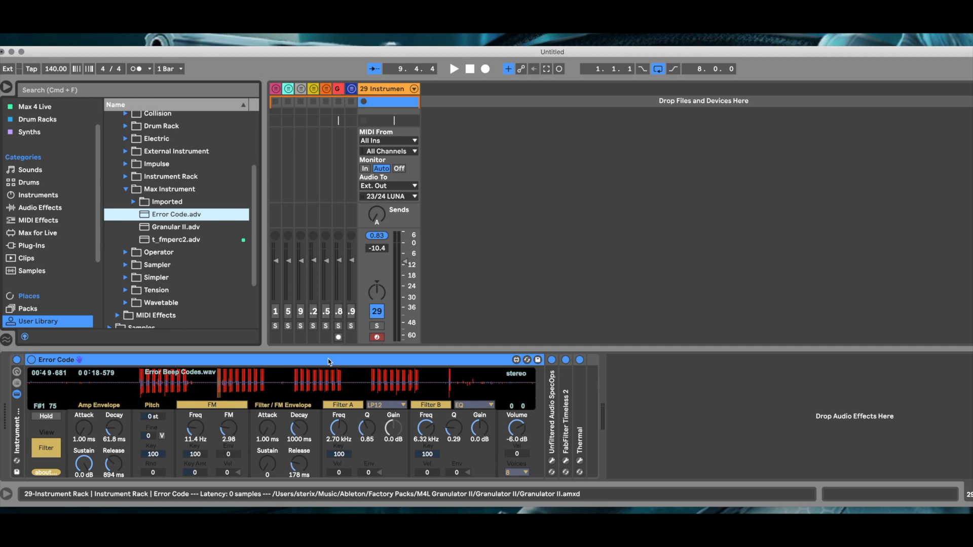
Step: Select the 29 Instrument track in the error code set and open its HalfTime plug-in window
drag(653, 53, 651, 42)
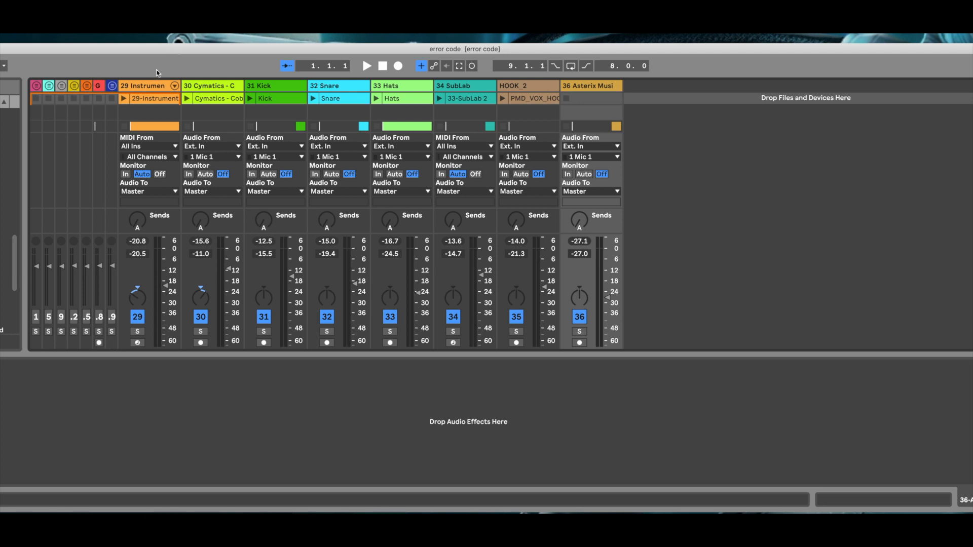
click(156, 87)
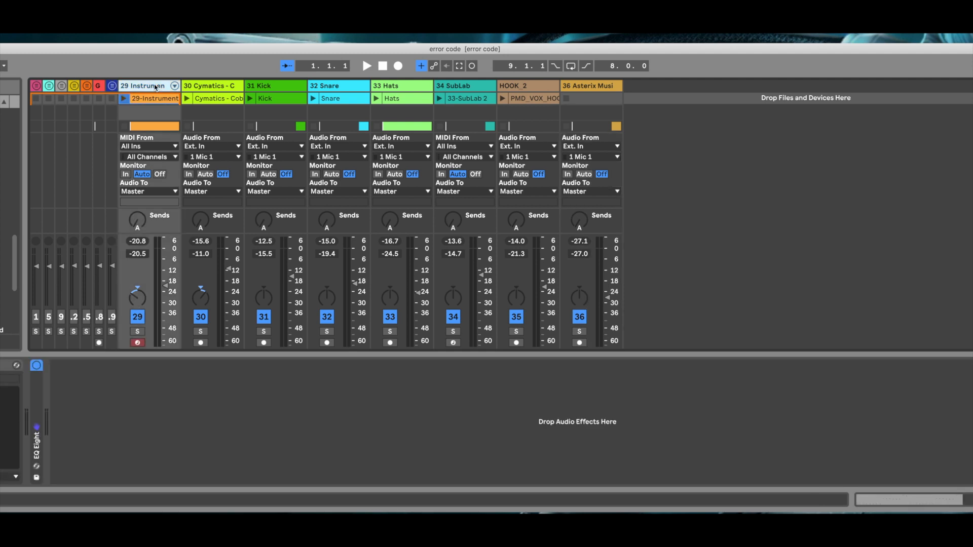
drag(202, 51, 381, 48)
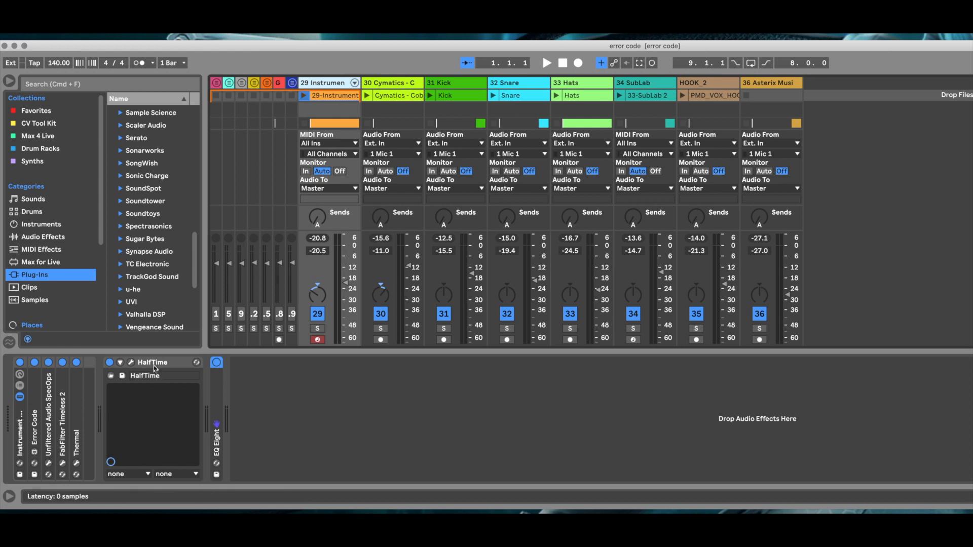
click(131, 363)
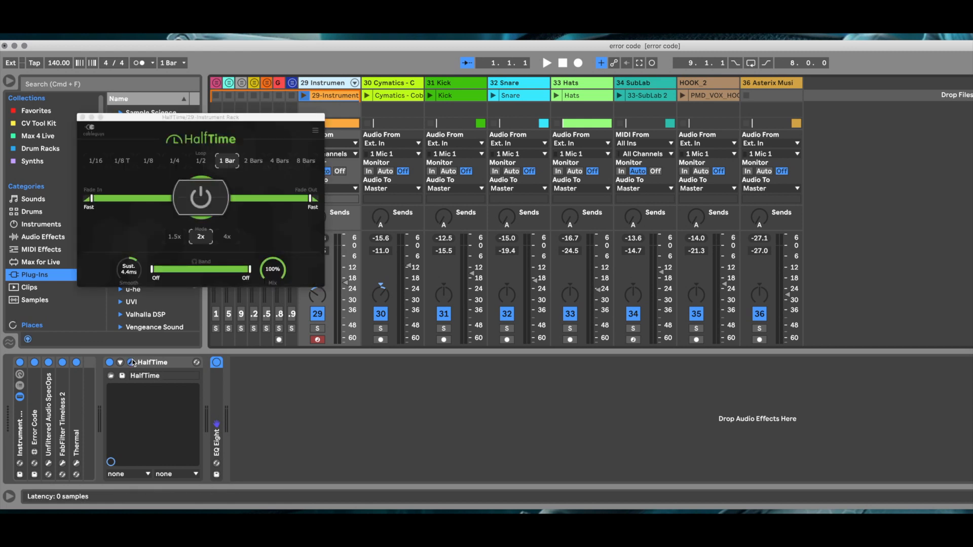
Step: Close the HalfTime window, then solo the 29 Instrument track and audition its clip
click(83, 117)
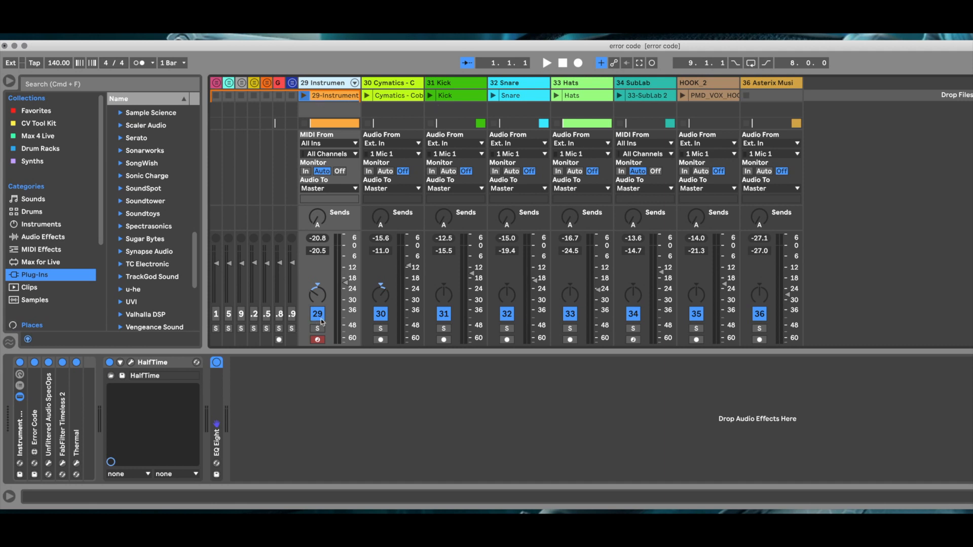
click(318, 329)
click(304, 96)
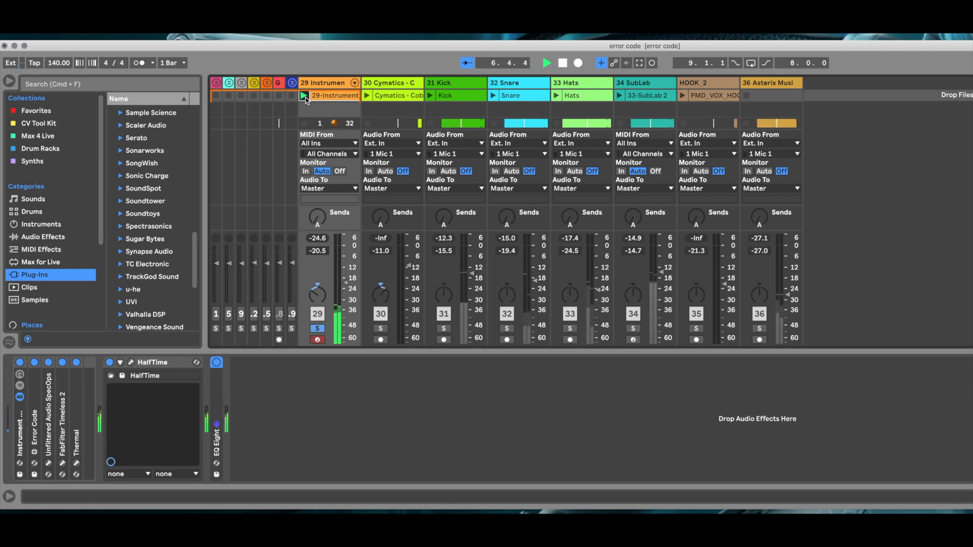
key(space)
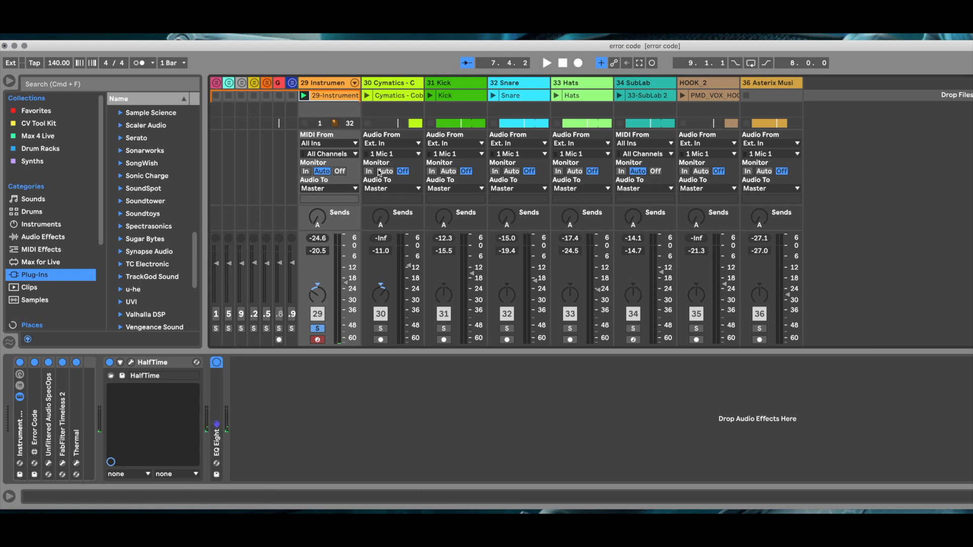
Step: Solo the 30 Cymatics track and play its Cymatics Cobra melody loop clip
click(401, 87)
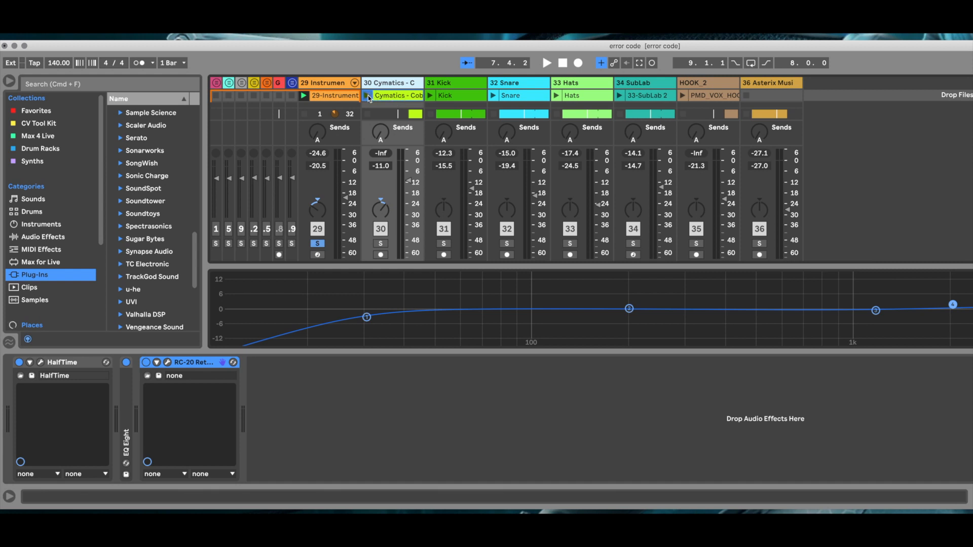
click(396, 99)
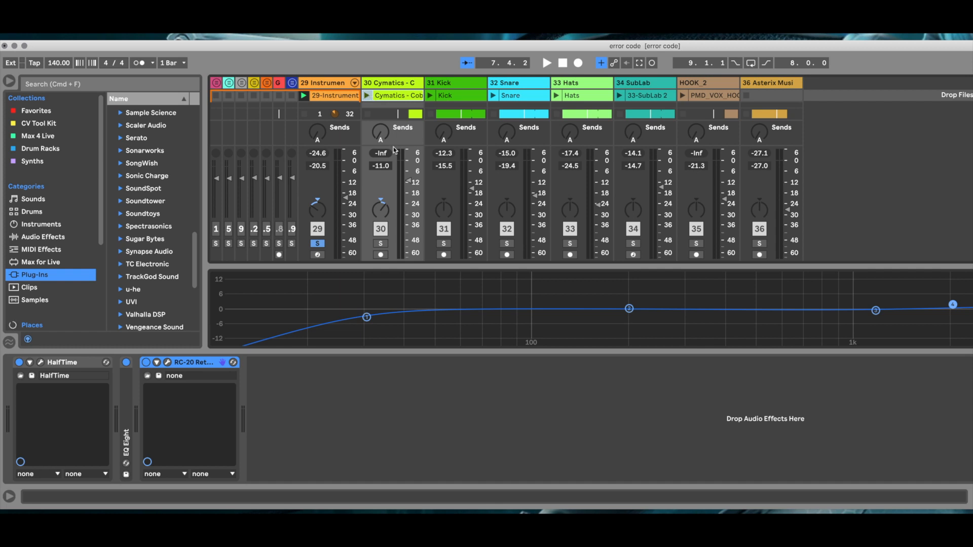
click(381, 243)
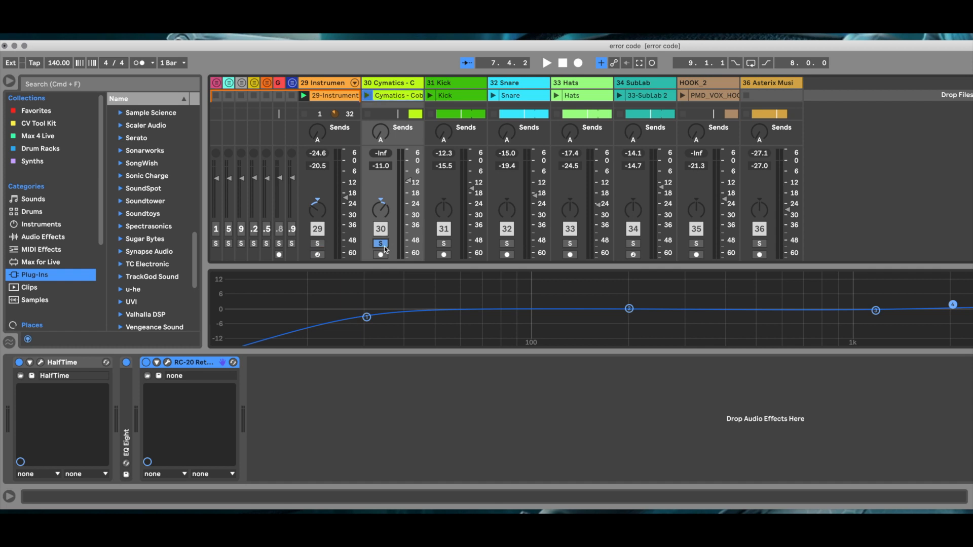
click(367, 96)
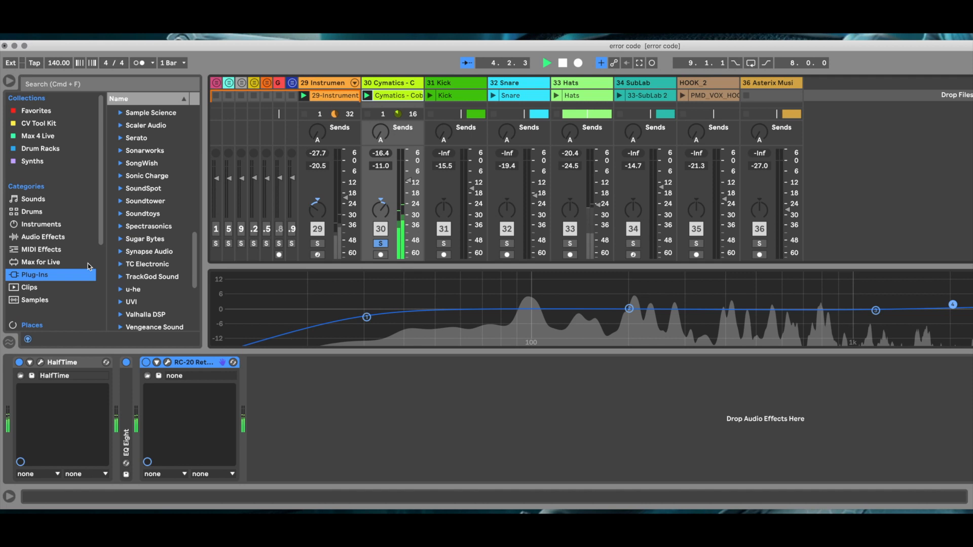
Step: Check the Cymatics track's HalfTime plug-in, then unfold its EQ Eight and display the EQ curve inside the device
click(40, 363)
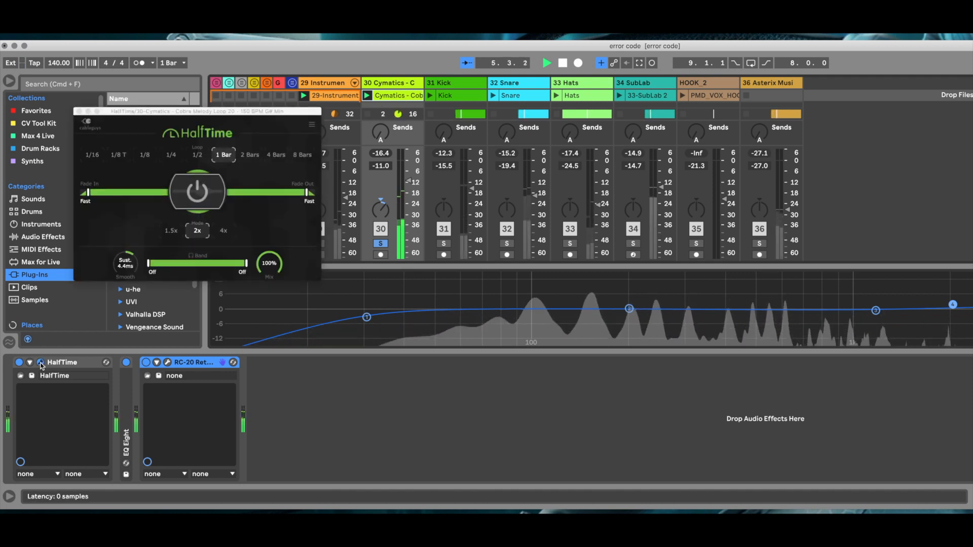
click(79, 111)
double_click(127, 427)
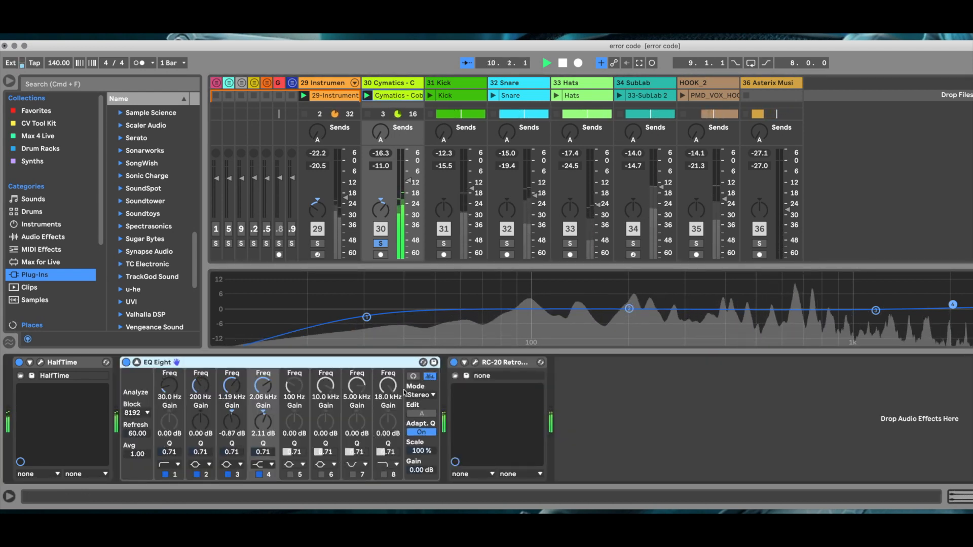
click(413, 376)
click(430, 377)
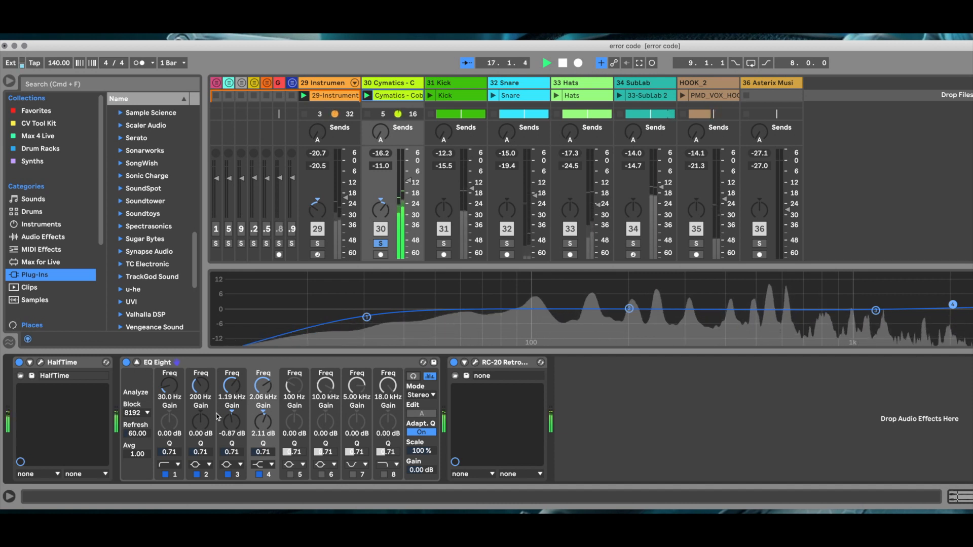
click(137, 362)
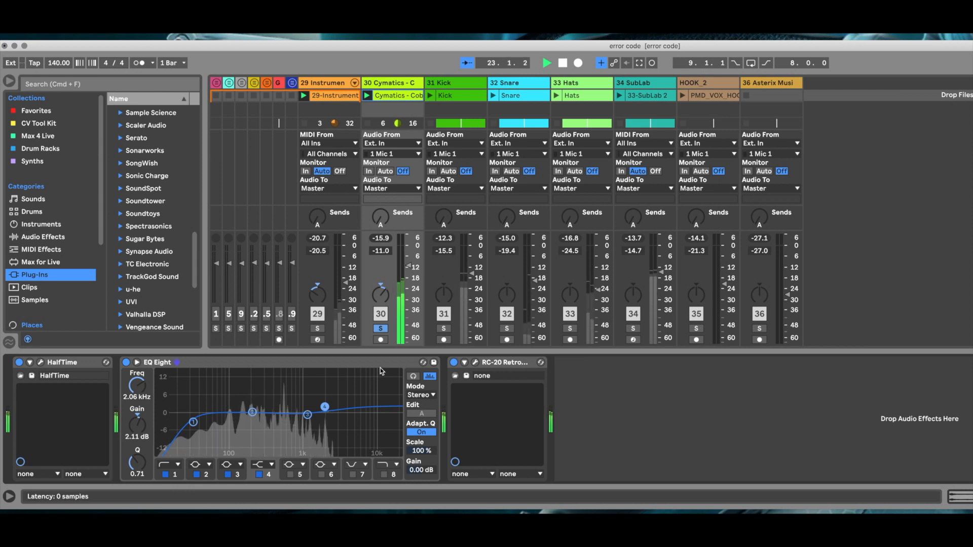
Step: Open the Cymatics track's RC-20 Retro Color window to view its selected preset, stopping playback and closing the window when done
click(473, 363)
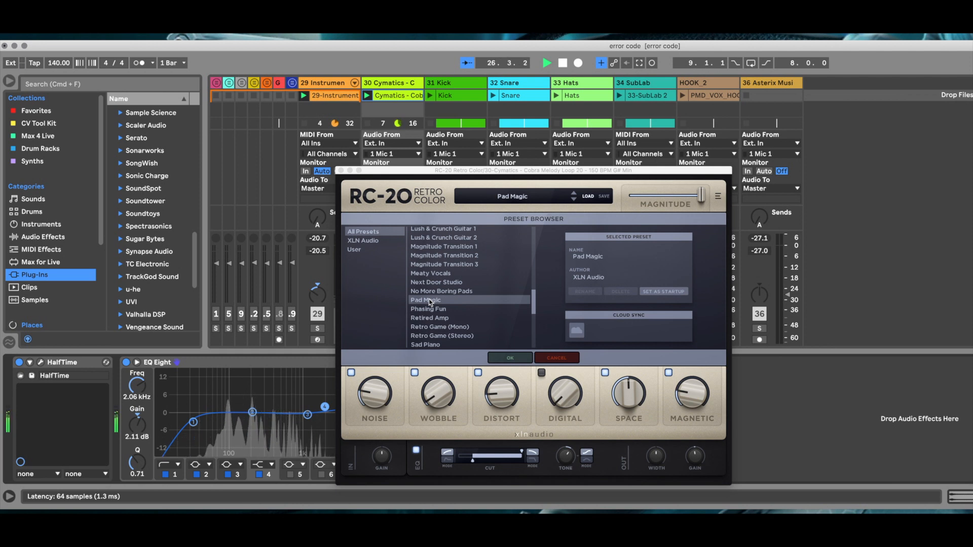
click(563, 64)
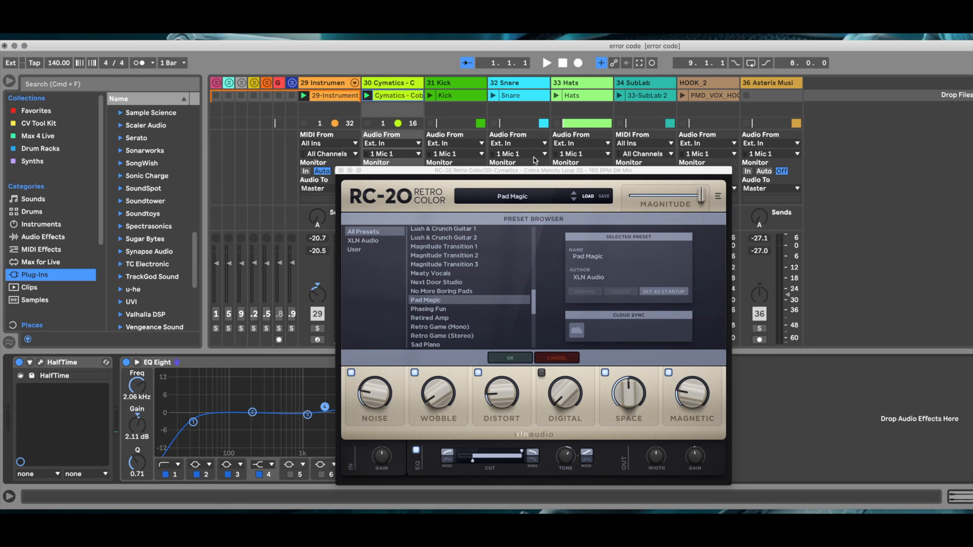
drag(535, 173, 529, 136)
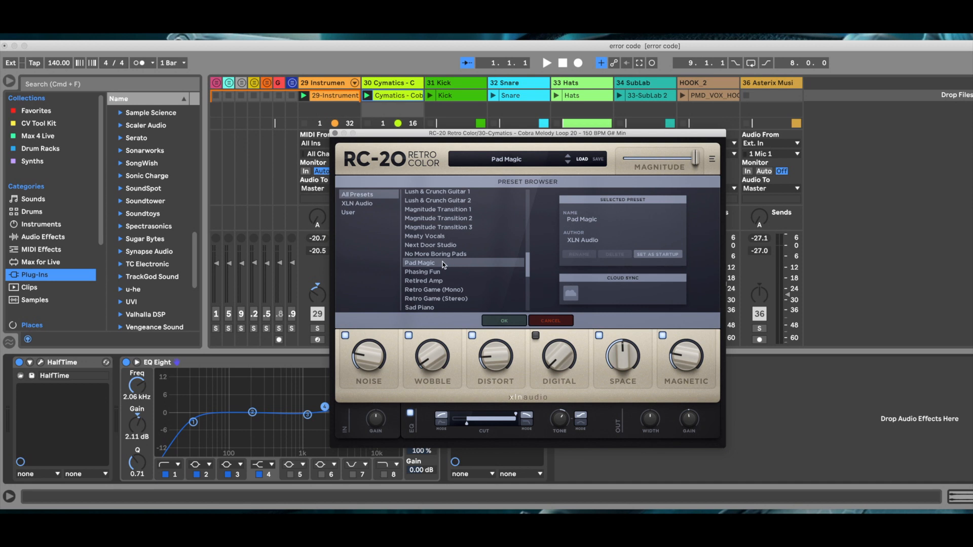
click(335, 134)
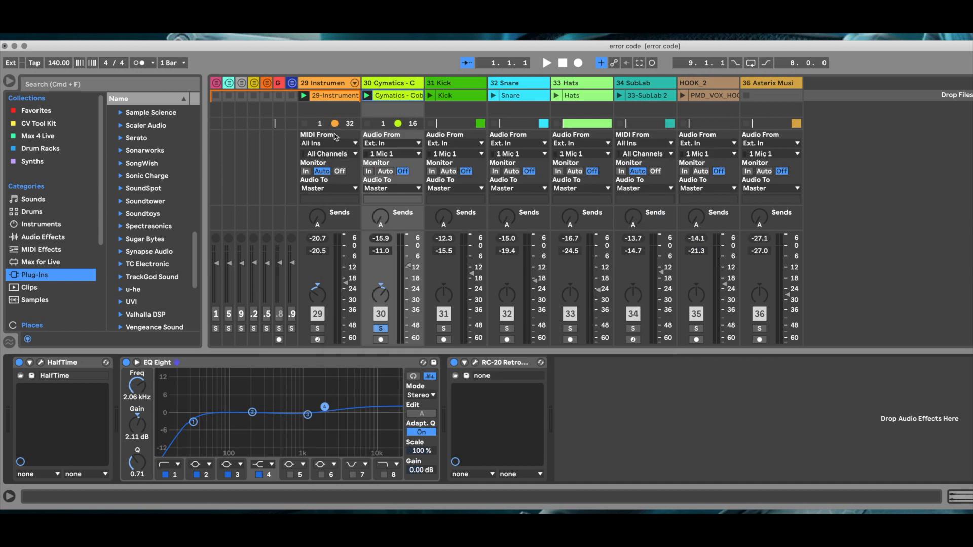
Step: Fold EQ Eight and RC-20 Retro Color on the Cymatics track, and unfold EQ Eight again
click(497, 364)
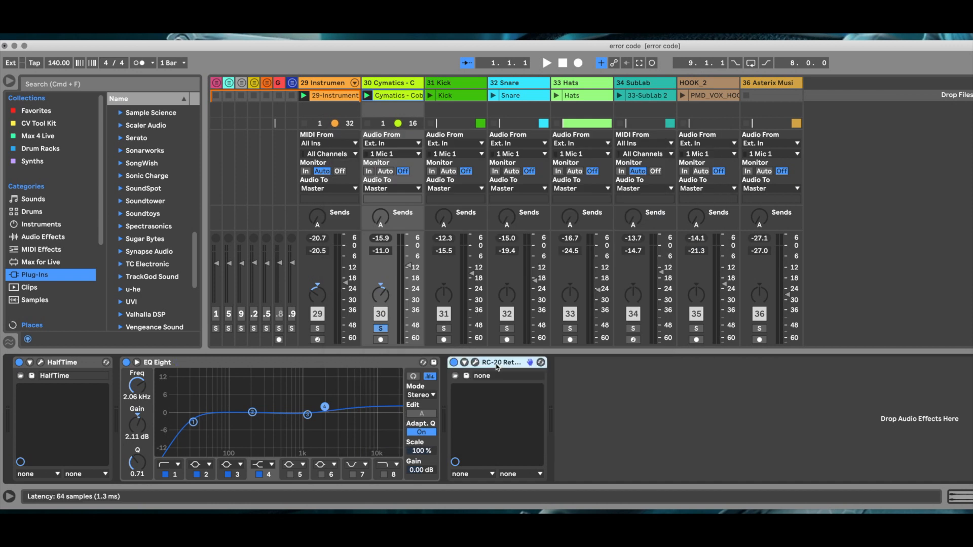
double_click(382, 363)
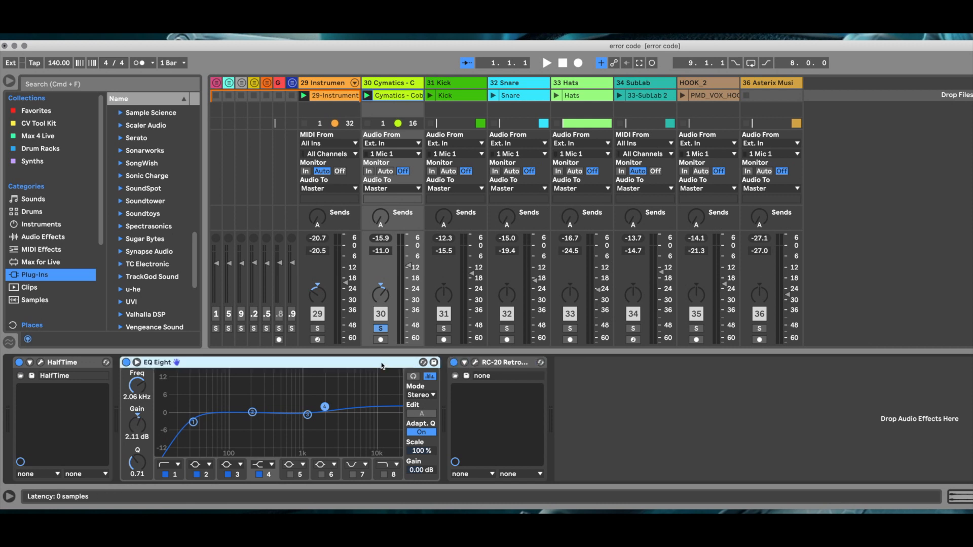
double_click(207, 364)
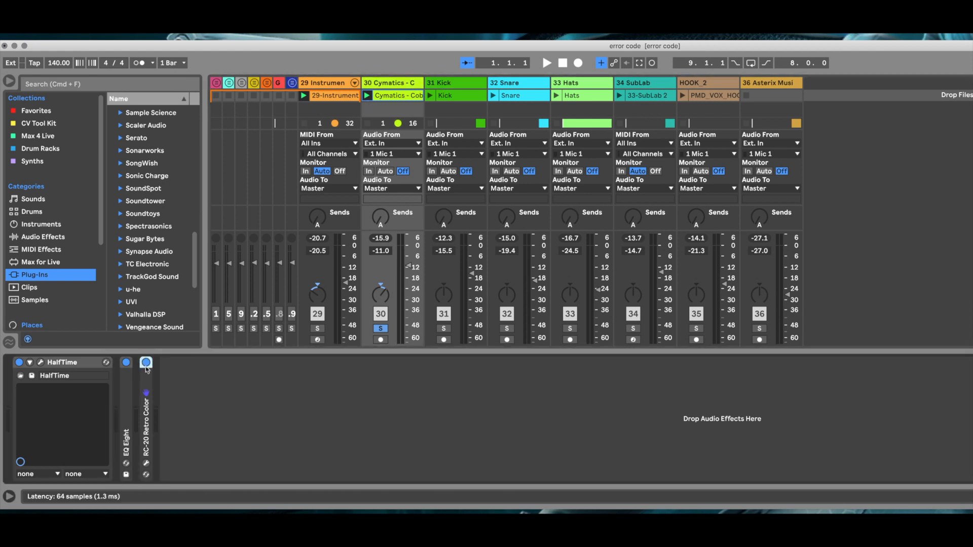
double_click(126, 426)
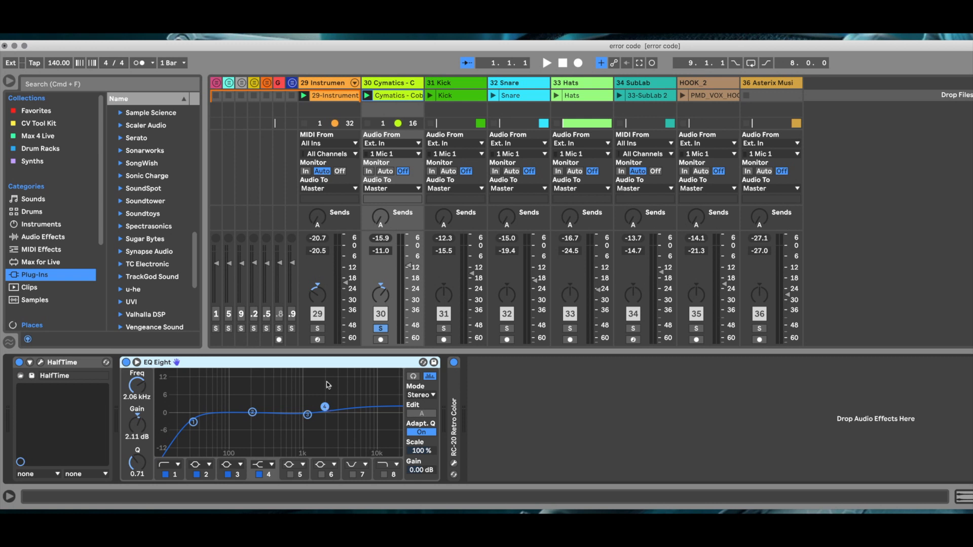
Step: Examine the Thermal preset on the 34 SubLab track, close its window, and fold the Thermal and SubLab devices
click(318, 82)
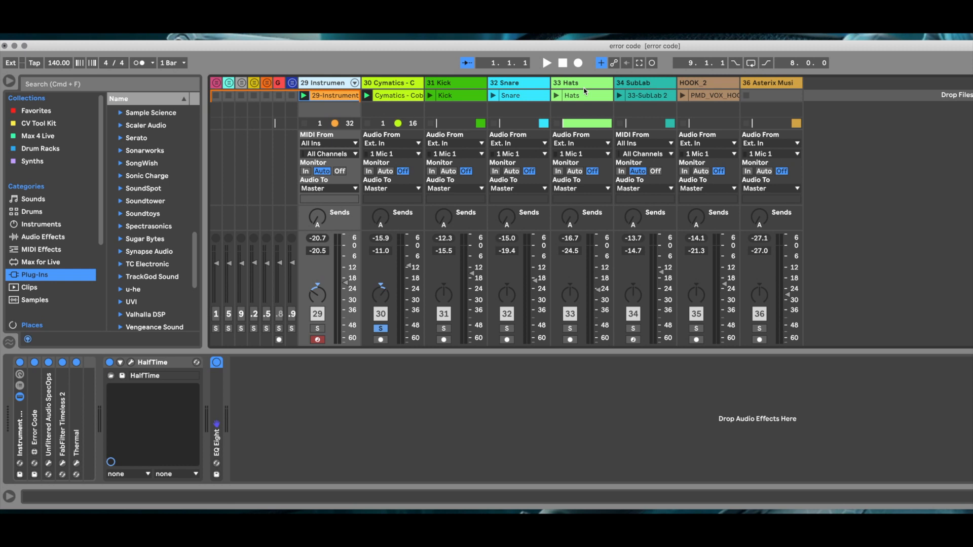
click(633, 85)
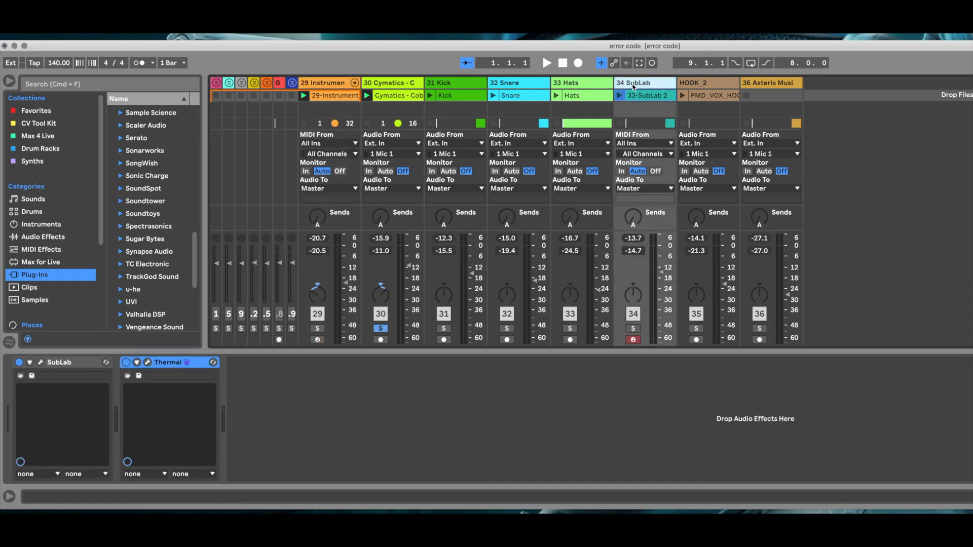
click(148, 363)
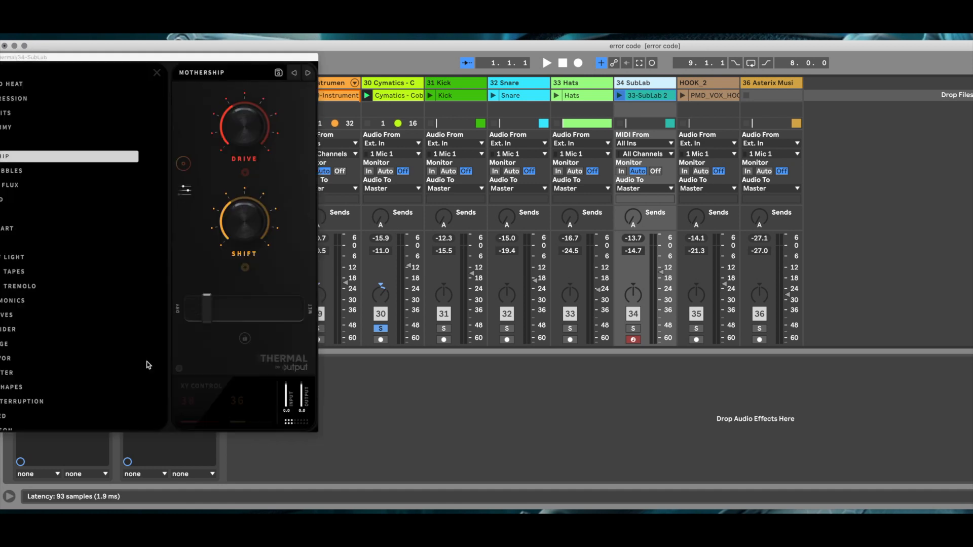
drag(187, 55, 674, 77)
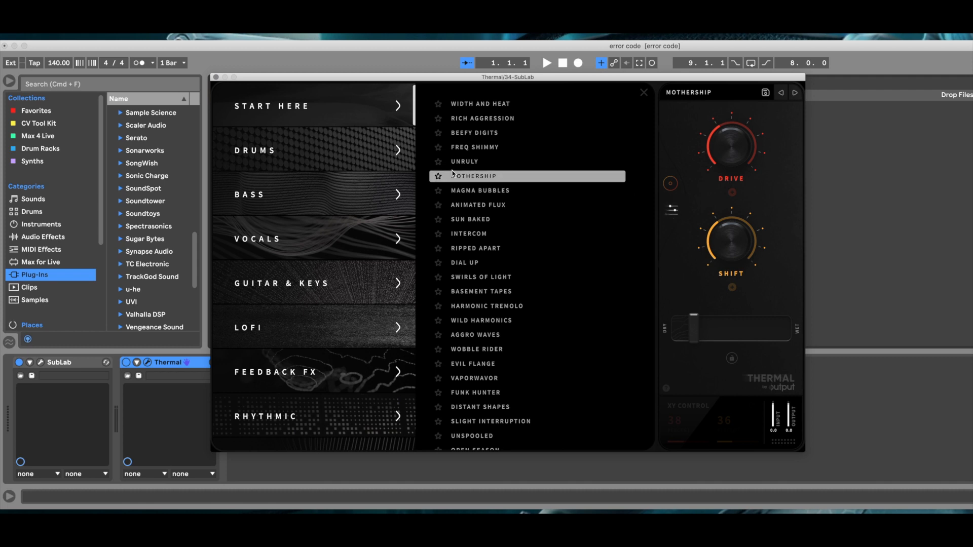
click(216, 78)
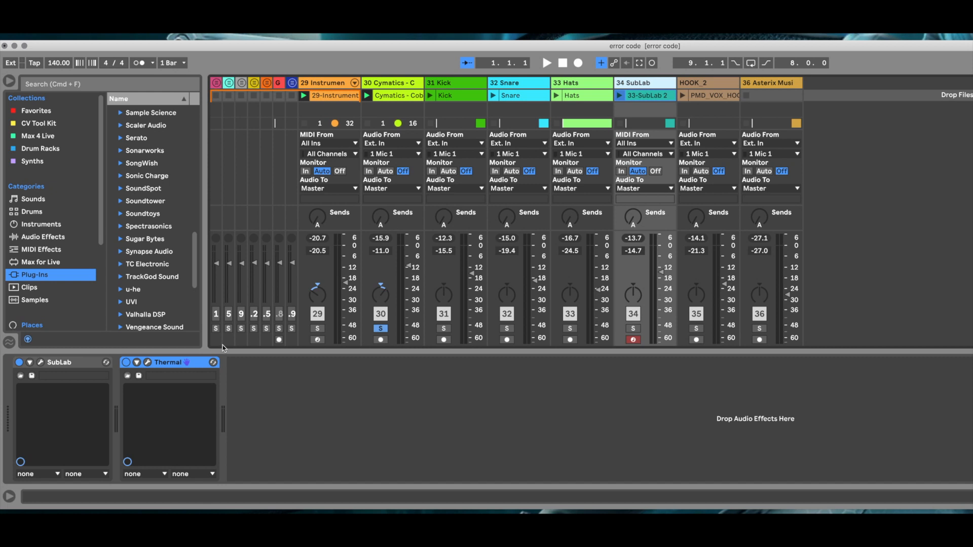
double_click(176, 362)
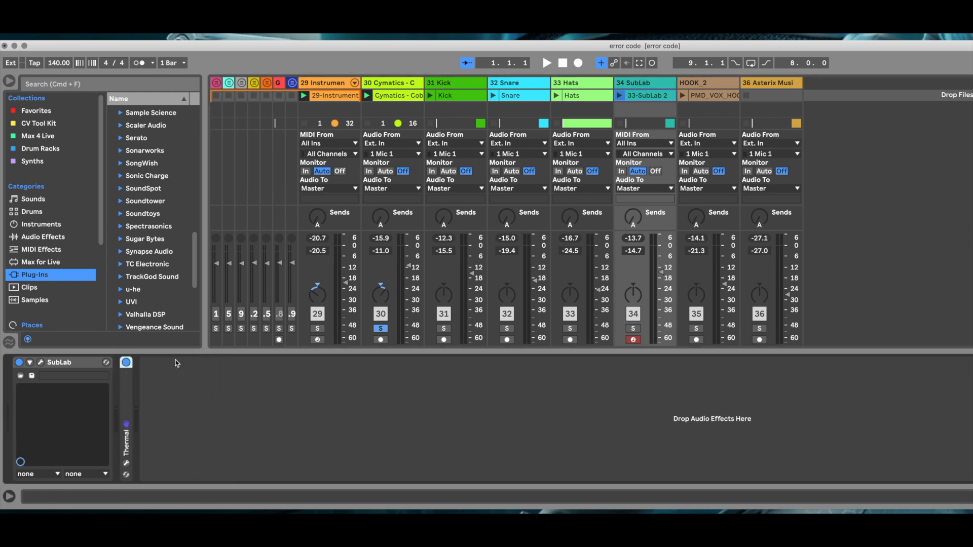
double_click(92, 363)
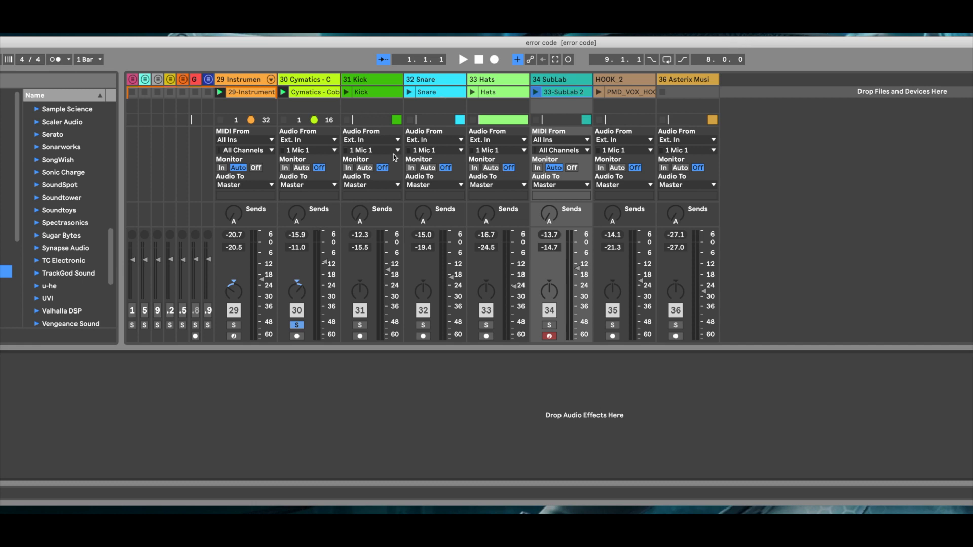
Step: Inspect the HOOK_2 track's device chain, unfolding its EQ Eight to view the curve and folding it again
click(632, 81)
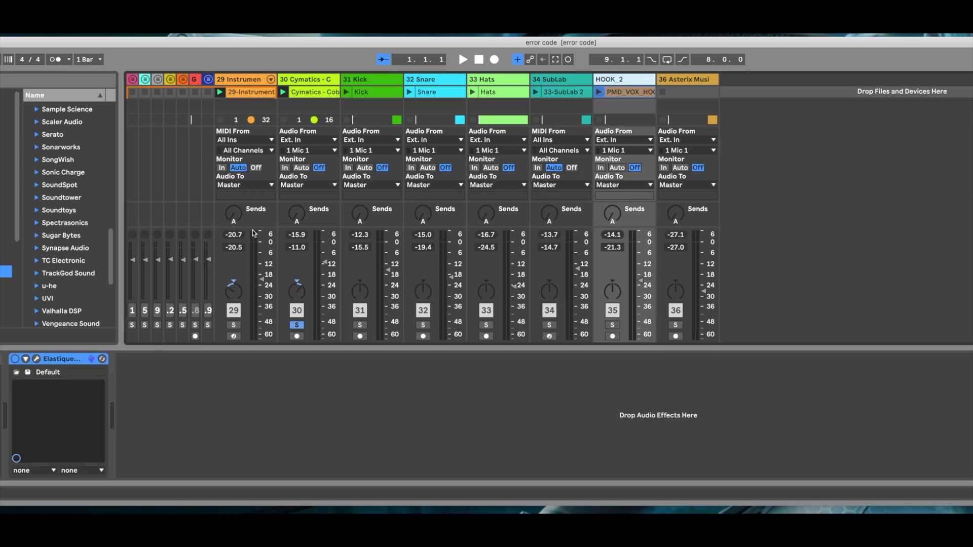
drag(288, 44, 377, 47)
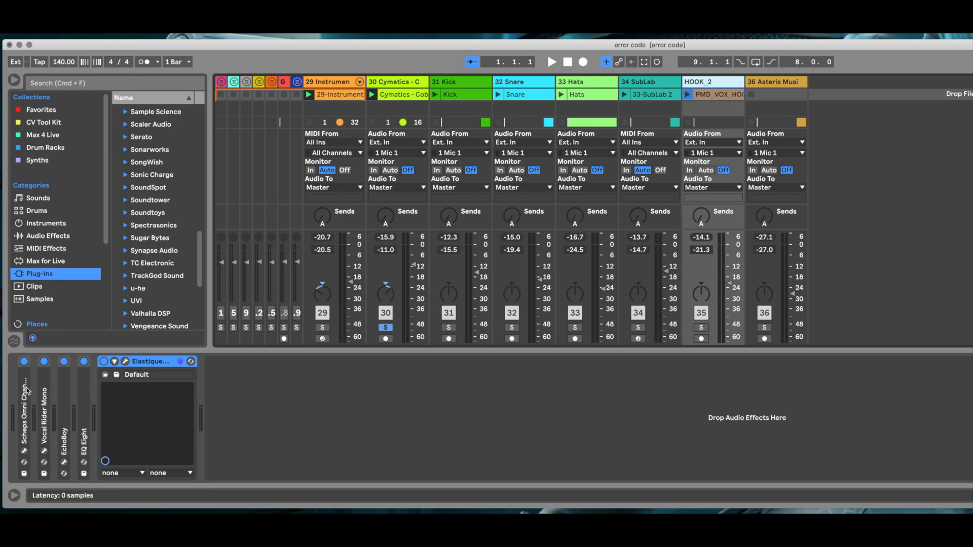
double_click(84, 405)
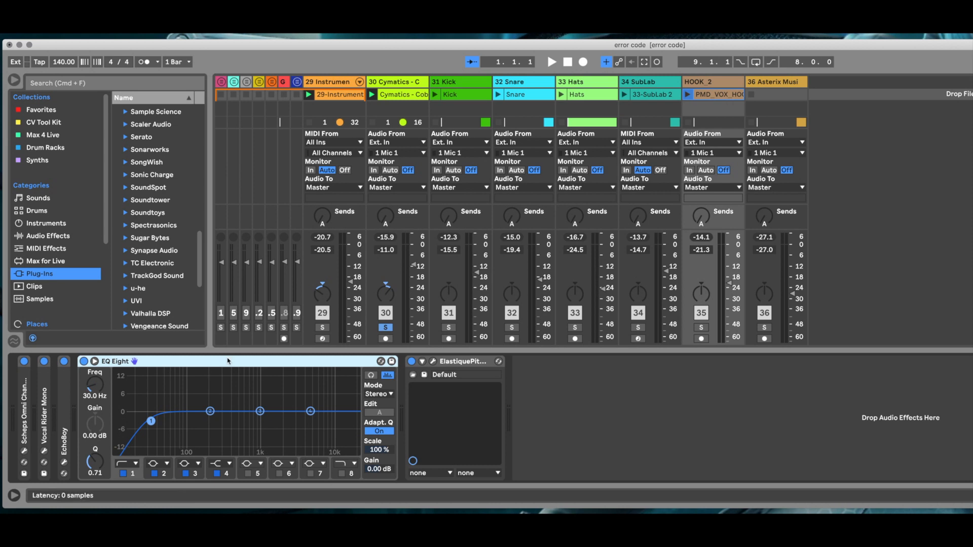
double_click(227, 361)
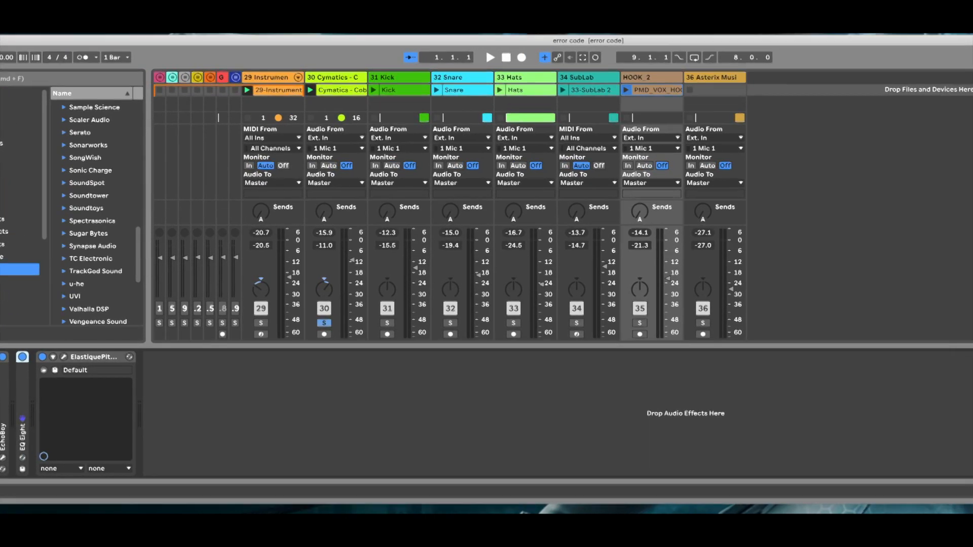
Step: Show the Arrangement View and switch the overridden tracks back to arrangement playback
key(Tab)
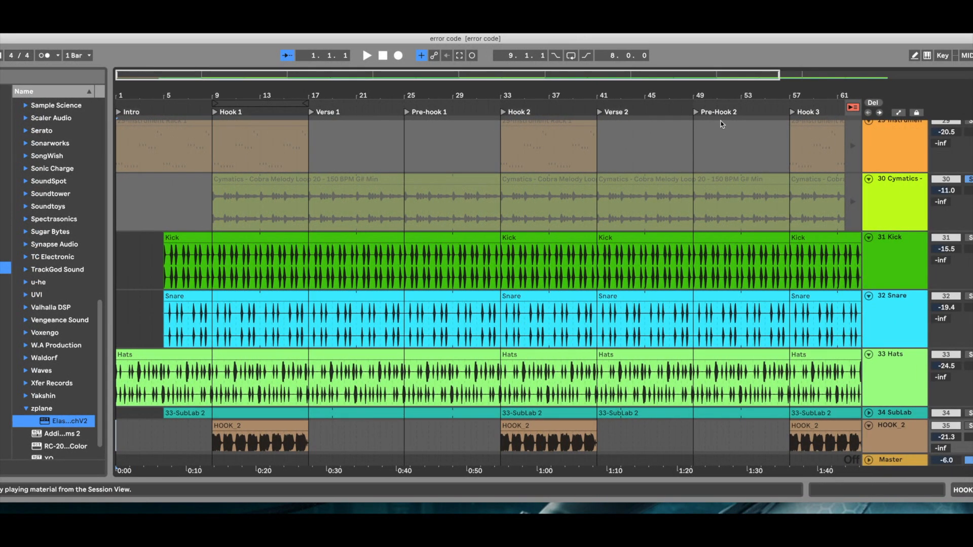
click(853, 108)
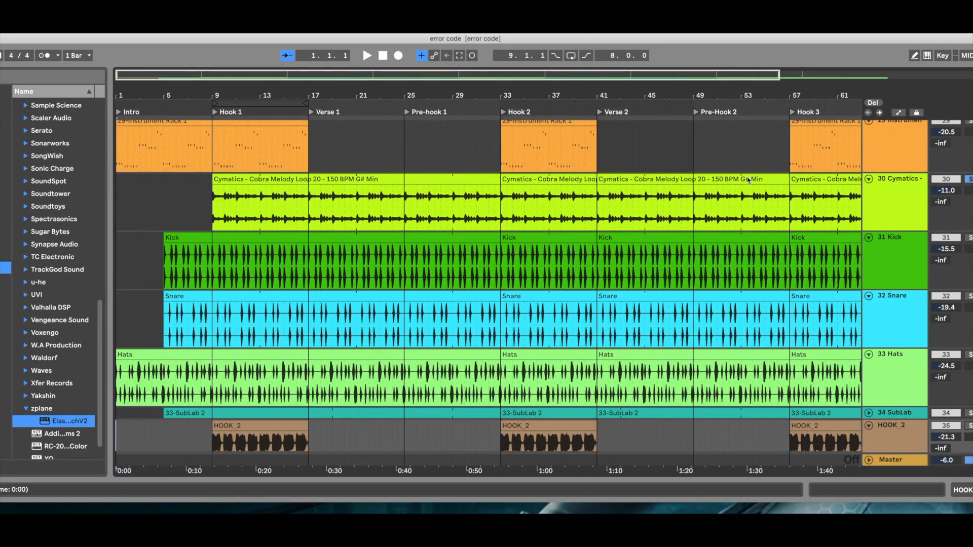
Step: Show the automation lanes, examine the ElastiquePitch Feedback and Pitch automation on HOOK_2, and return to the Session View
scroll(747, 183, down, 3)
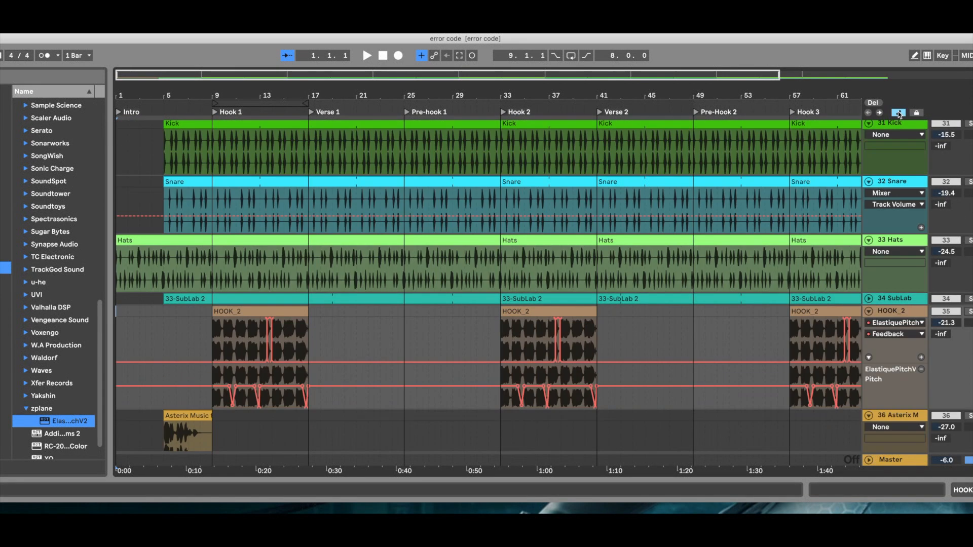
click(899, 112)
scroll(376, 312, down, 3)
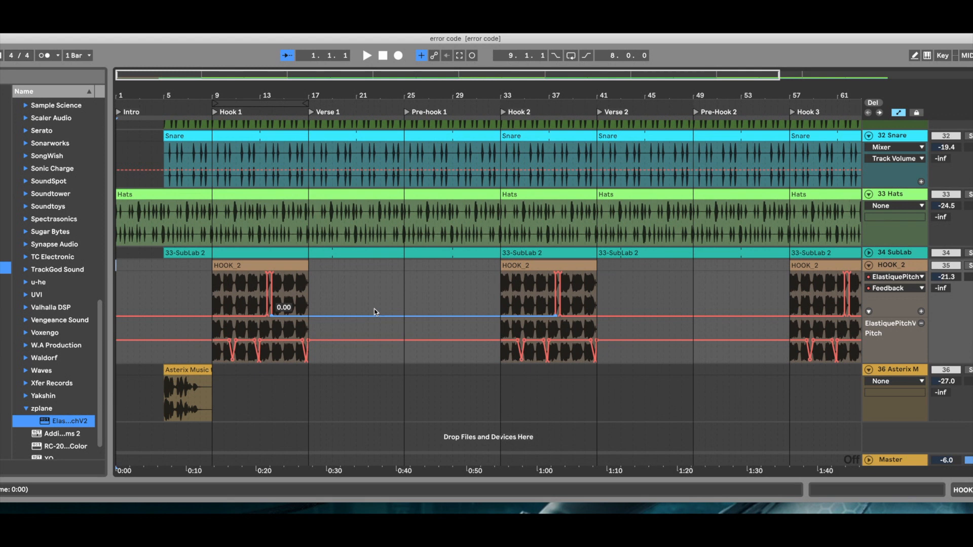
key(Tab)
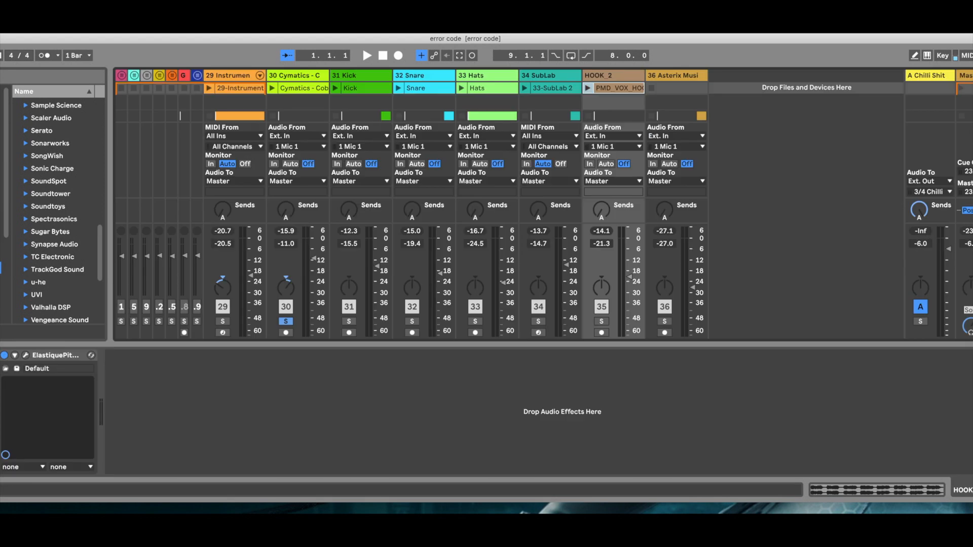
Step: Show the ElastiquePitchV2 window of HOOK_2 and place it over the Arrangement View, clear of the track's automation lanes
click(27, 356)
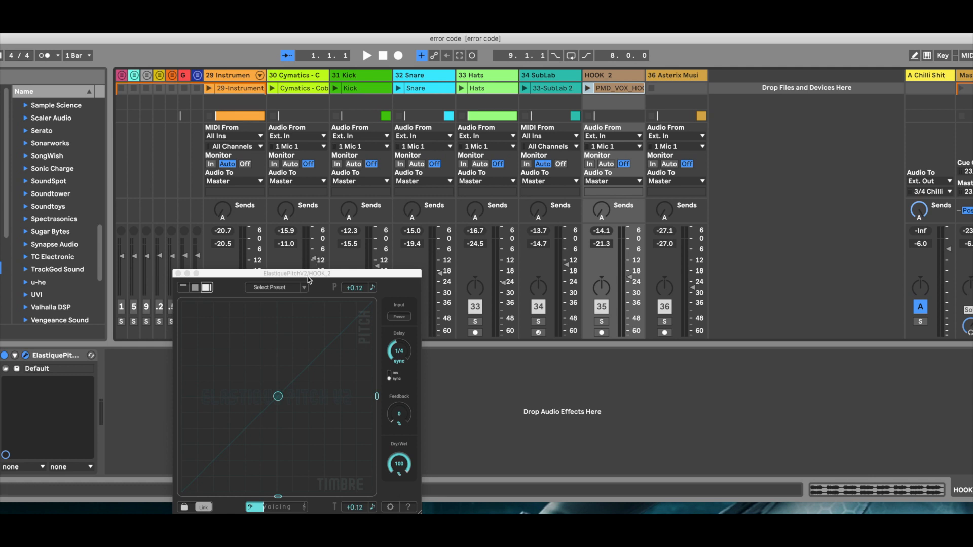
drag(308, 279, 486, 224)
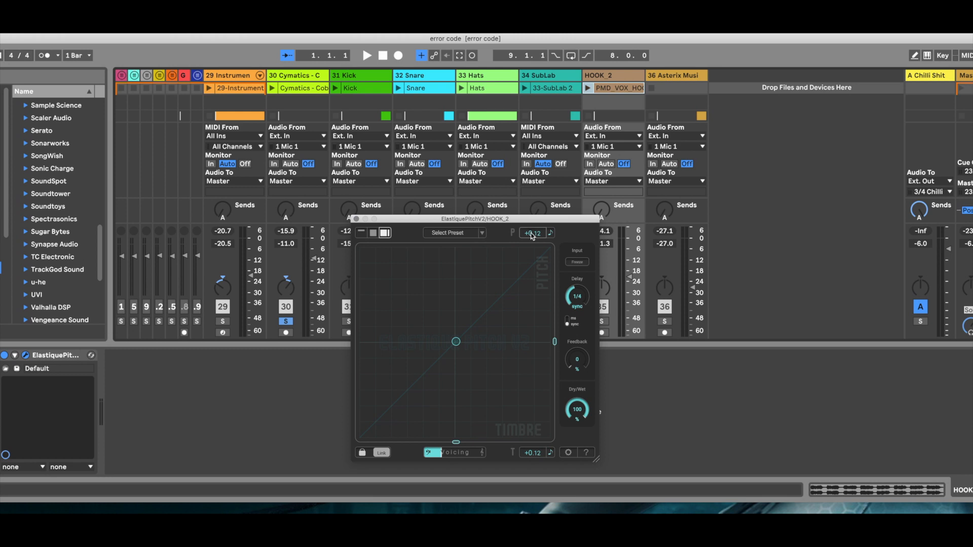
key(Tab)
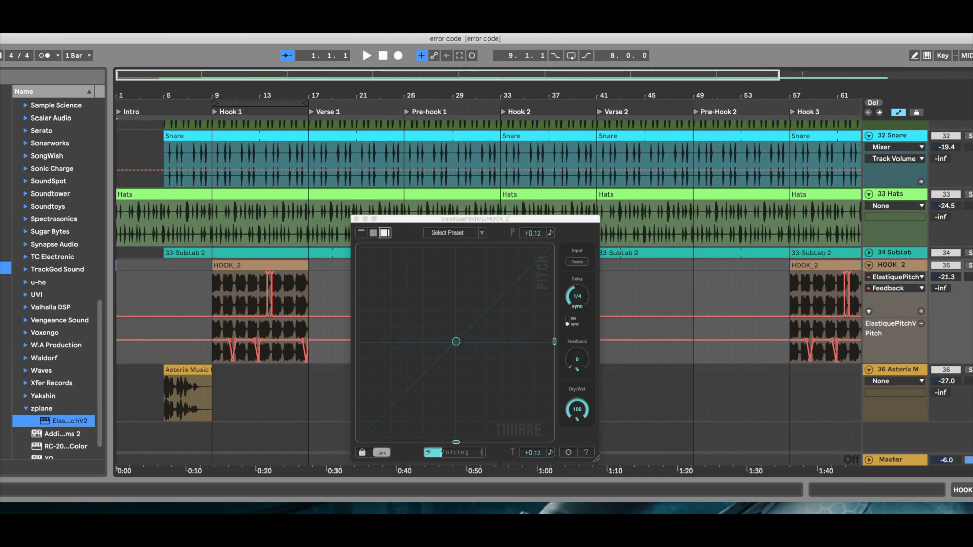
drag(452, 223, 368, 37)
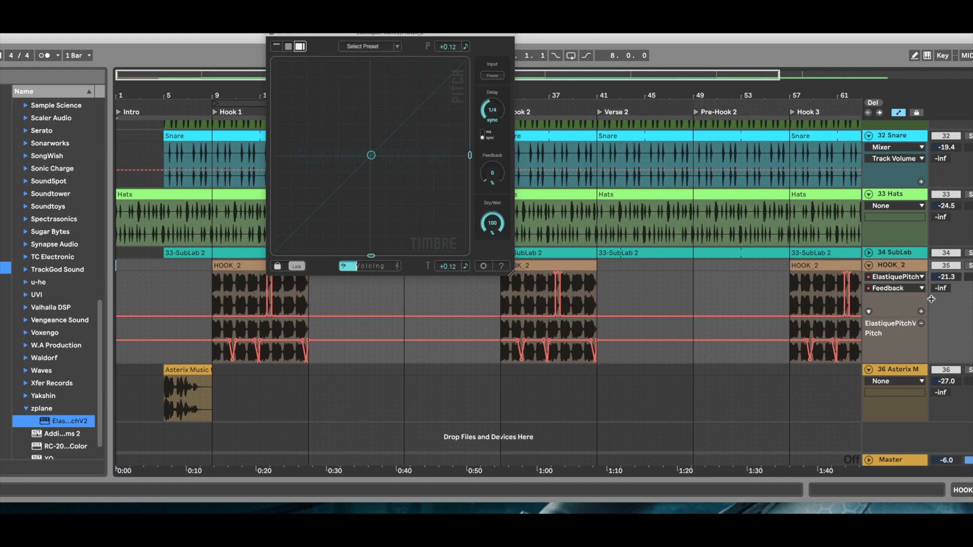
Step: Put HOOK_2's Feedback automation in its own additional lane, reselect ElastiquePitchV2 for the main lane, and look through its automatable parameters
click(921, 311)
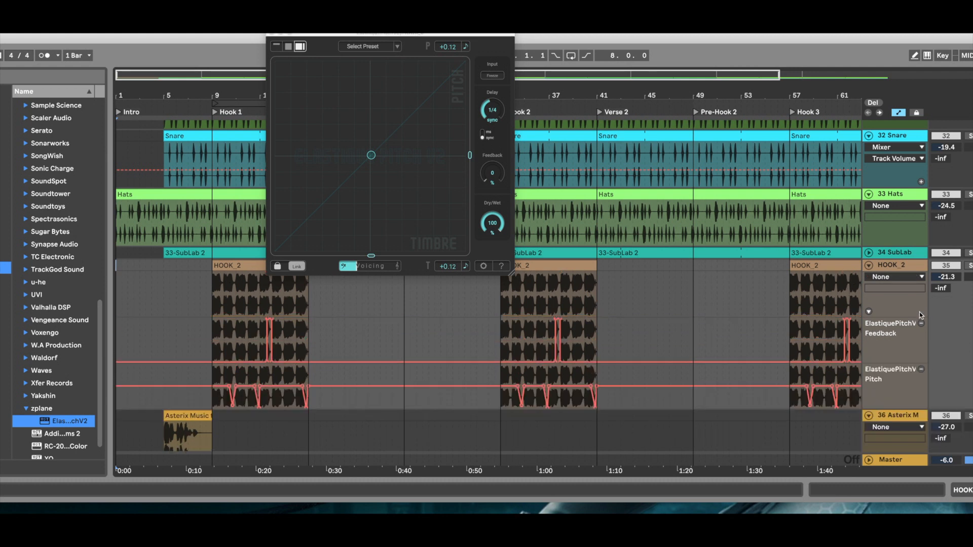
click(922, 277)
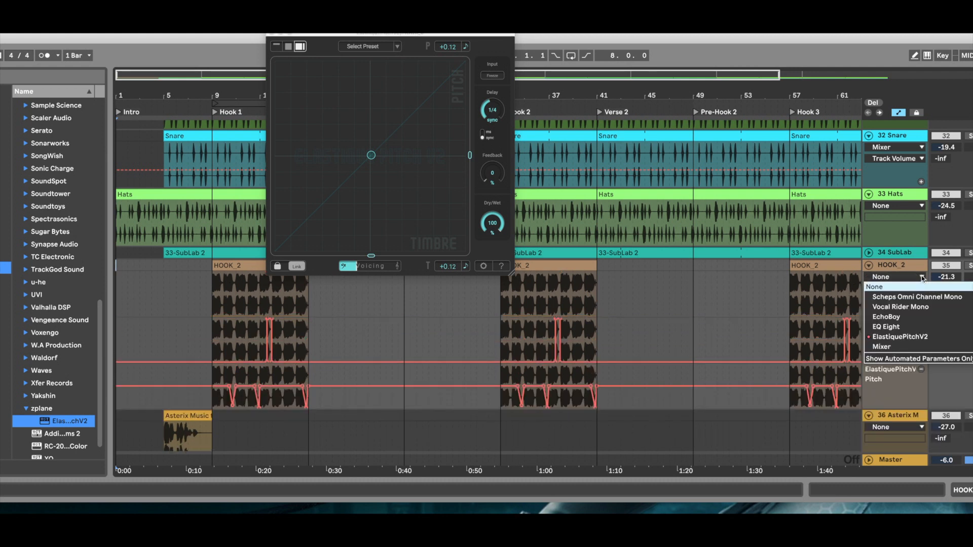
click(899, 337)
click(922, 288)
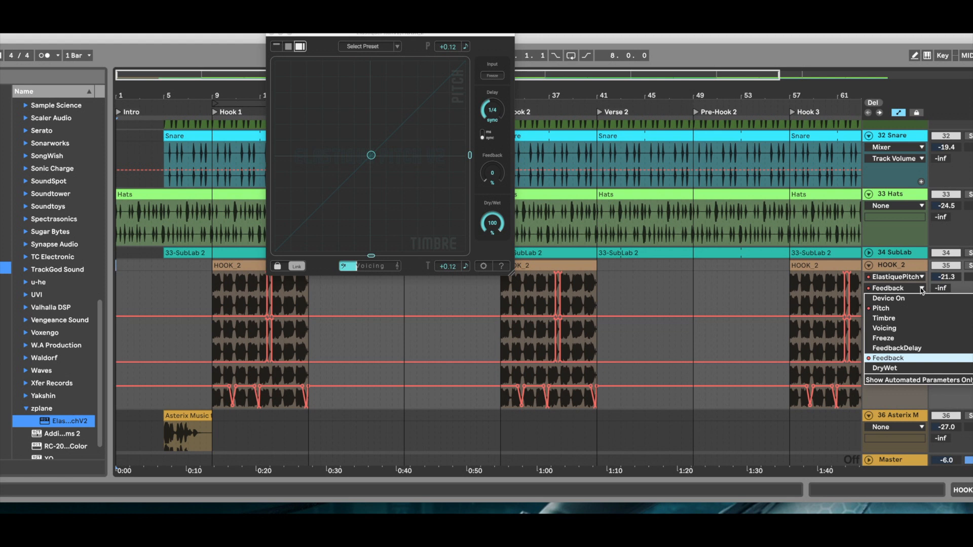
click(922, 290)
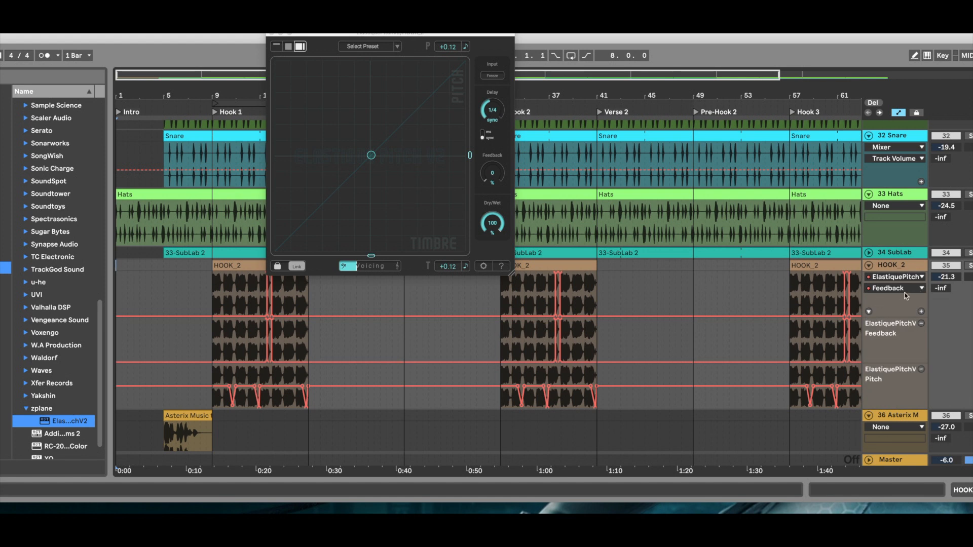
click(922, 289)
click(923, 290)
scroll(249, 314, down, 3)
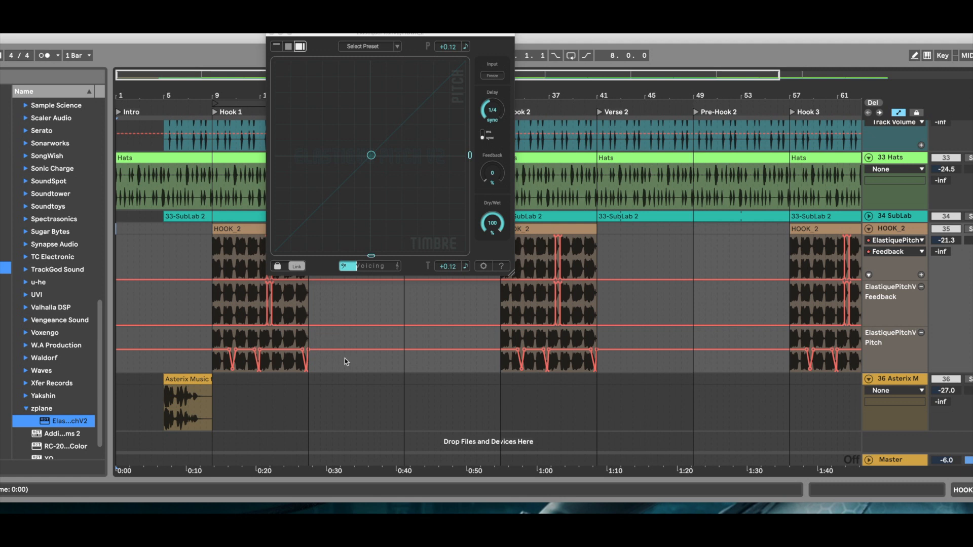
click(868, 275)
click(869, 275)
Step: Solo HOOK_2 and play it from the Hook 1 locator while watching the ElastiquePitchV2 window, stopping after the hook
click(969, 230)
click(213, 111)
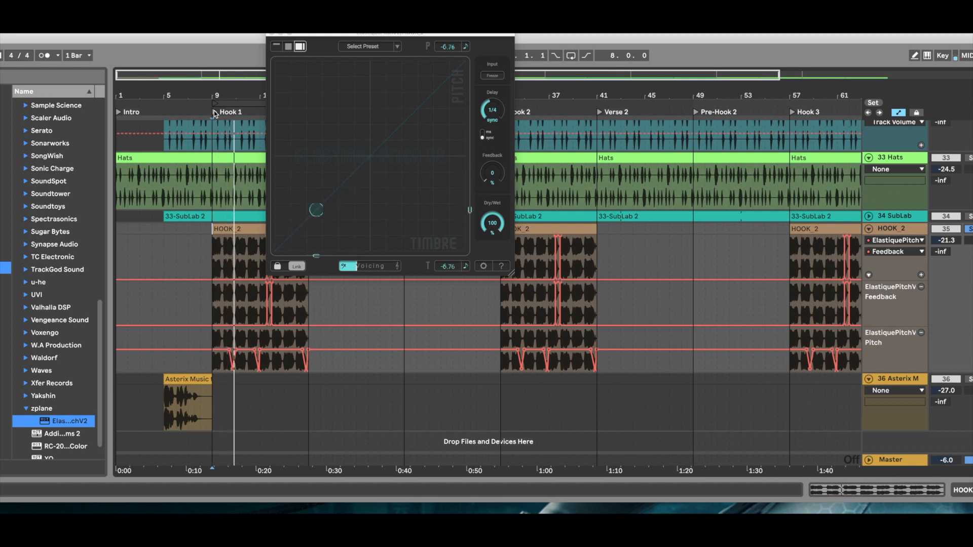
drag(400, 33, 462, 31)
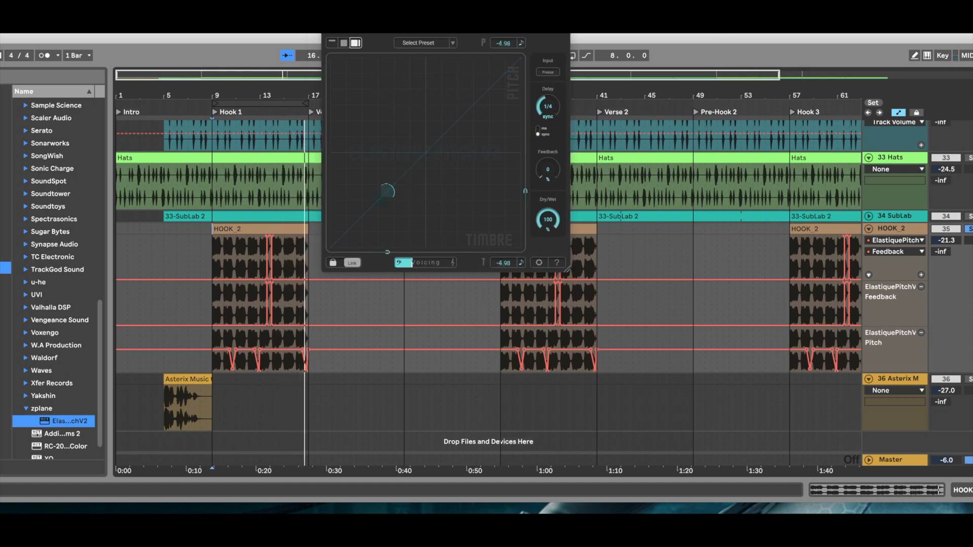
drag(461, 31, 445, 100)
click(383, 56)
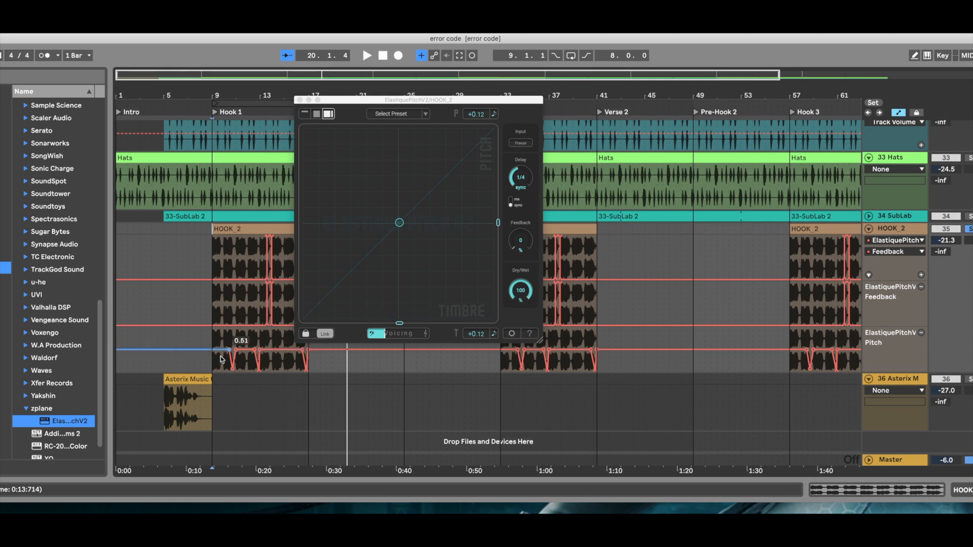
Step: Examine the dips in HOOK_2's Pitch automation up close across Hook 1, keeping the plug-in window out of the way
drag(232, 350, 235, 365)
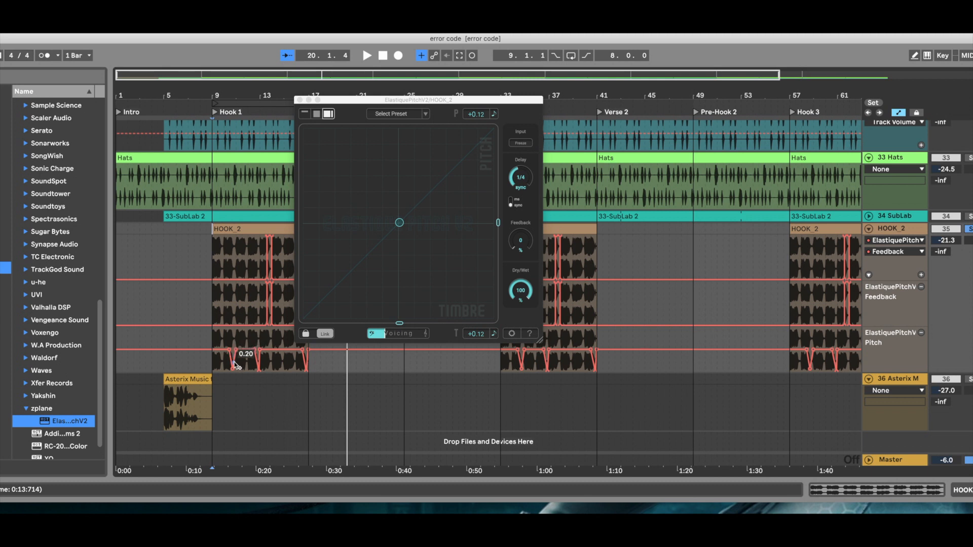
scroll(235, 365, up, 5)
scroll(235, 365, left, 10)
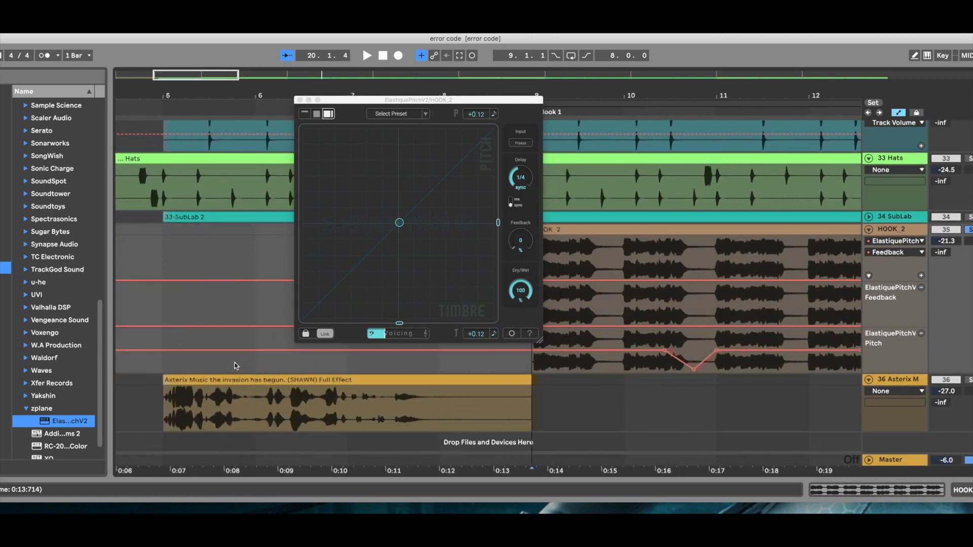
drag(483, 100, 126, 73)
scroll(466, 223, right, 8)
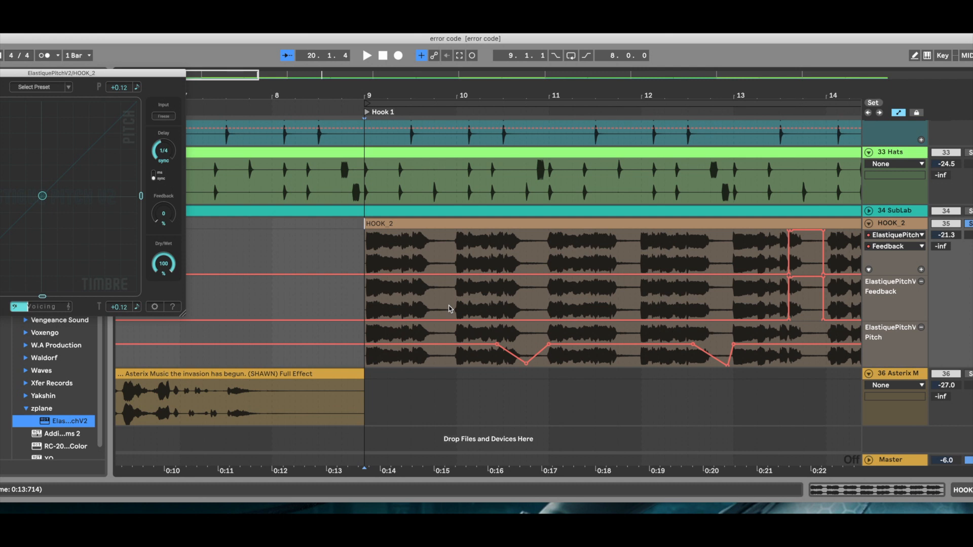
scroll(449, 308, right, 10)
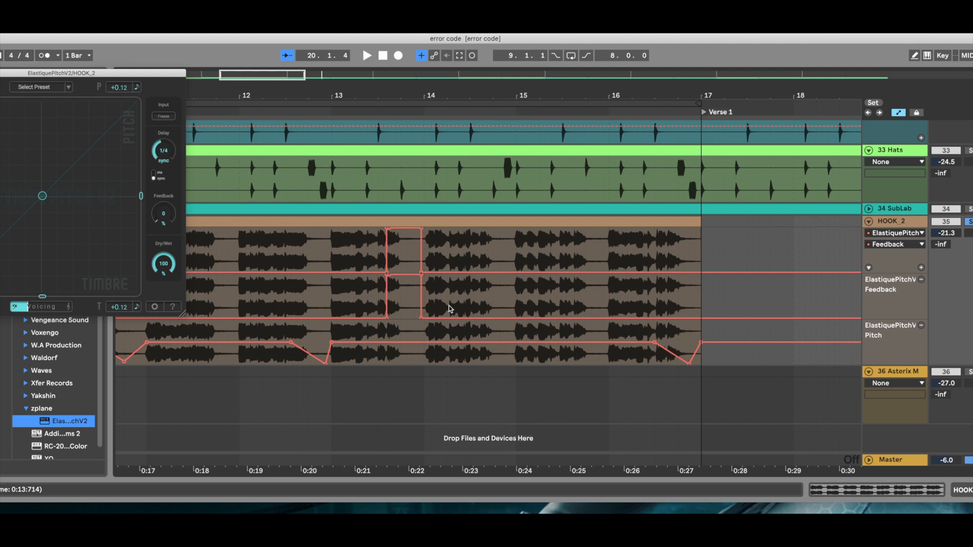
Step: Close the ElastiquePitchV2 window and hide the automation lanes, showing the whole arrangement
drag(157, 76, 688, 103)
click(475, 100)
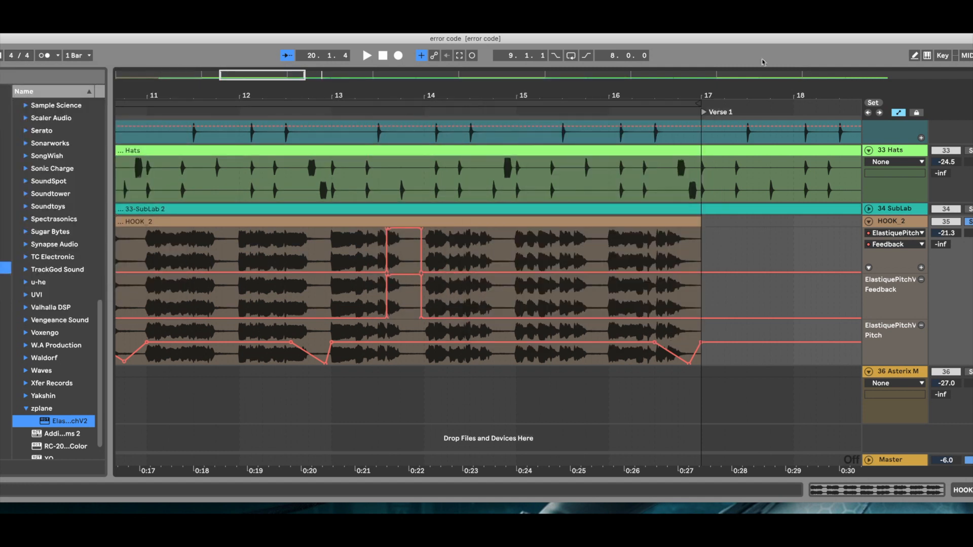
click(898, 113)
scroll(451, 249, left, 10)
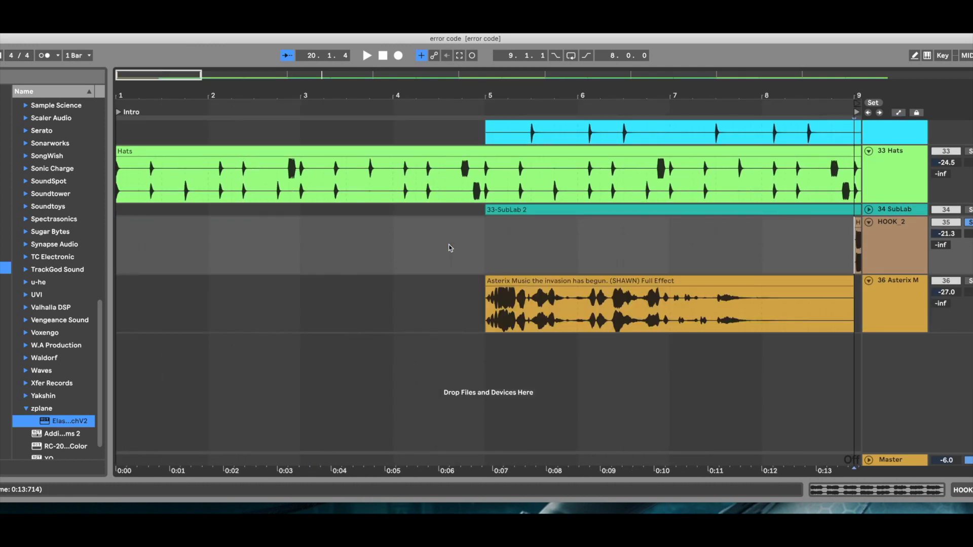
key(w)
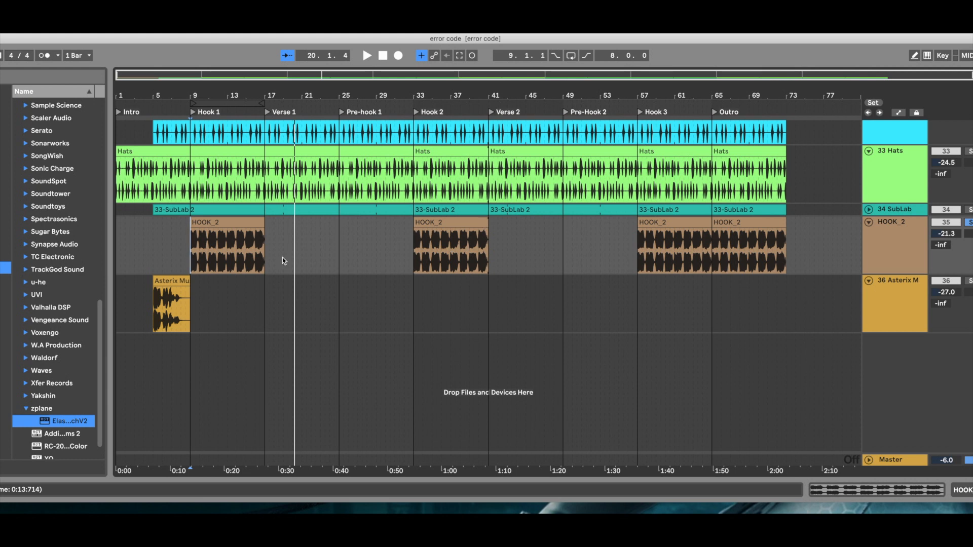
Step: Add Tuner from the favorites after ElastiquePitchV2 in HOOK_2's device chain, and delete it again
double_click(901, 238)
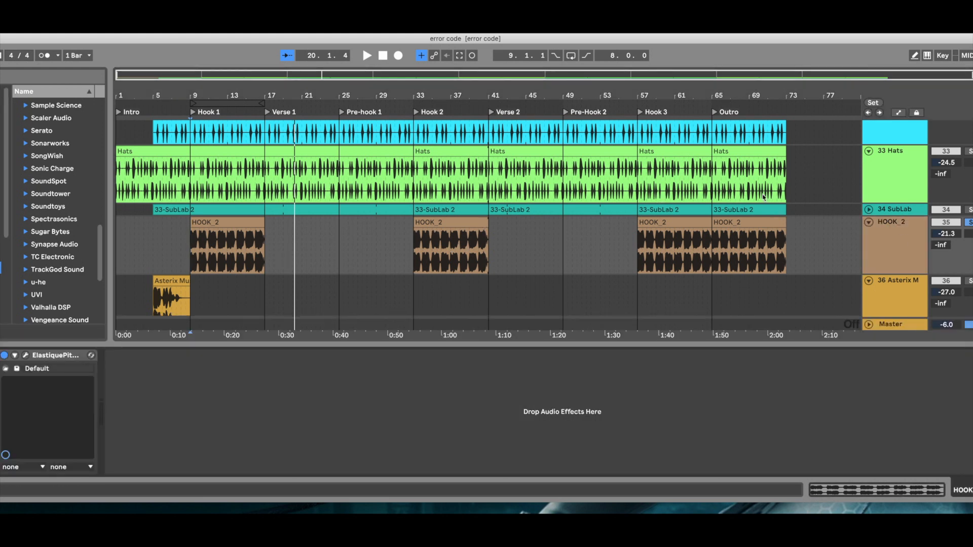
click(0, 104)
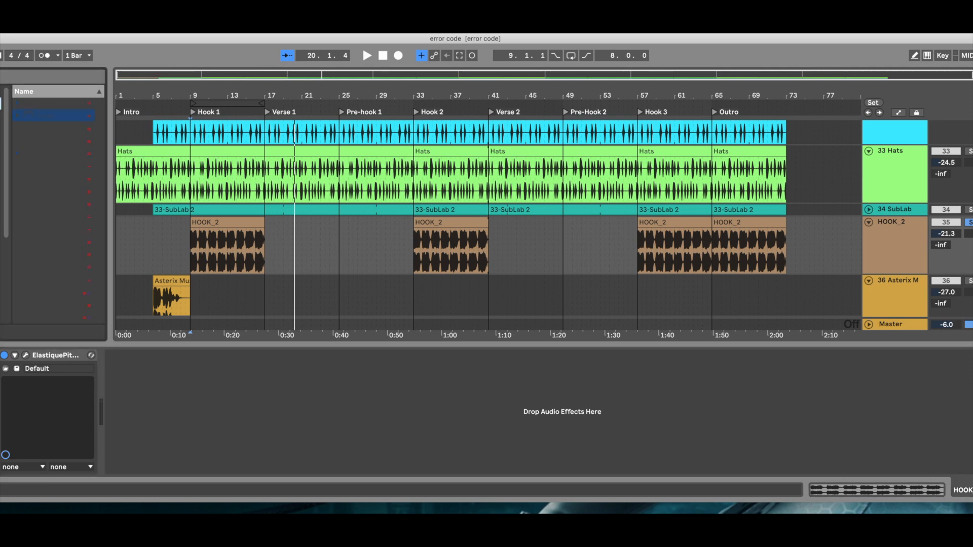
double_click(39, 119)
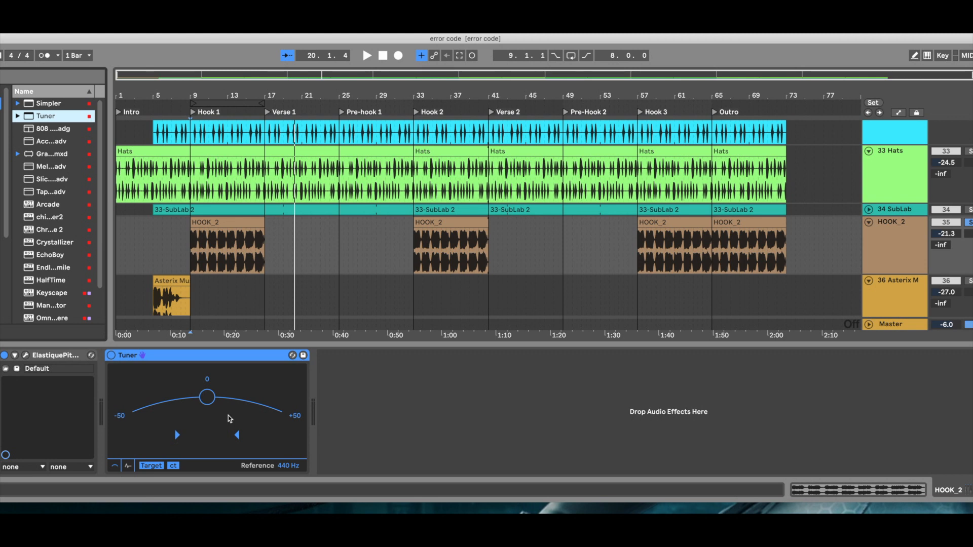
right_click(220, 359)
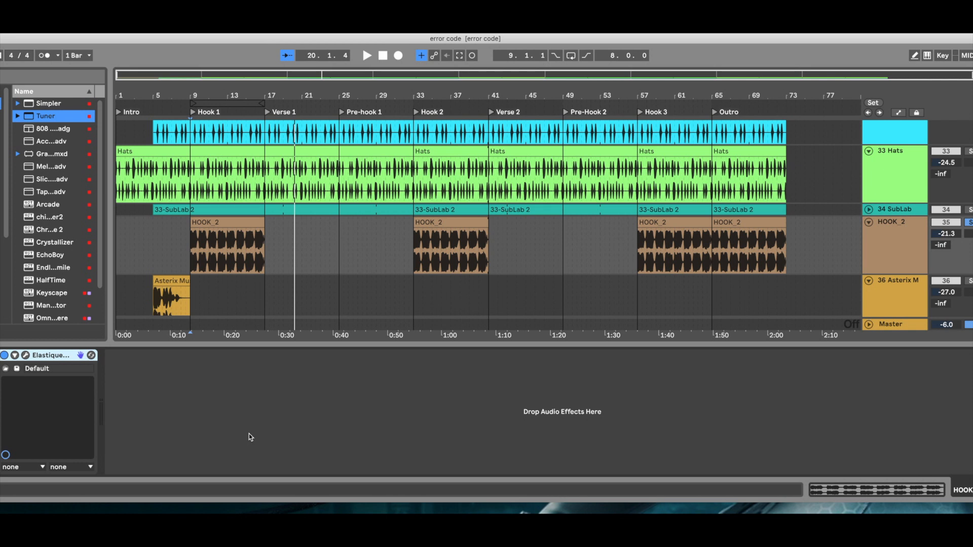
Step: Show the device chain of the 30 Cymatics melody track and fold its EQ Eight
scroll(623, 299, up, 10)
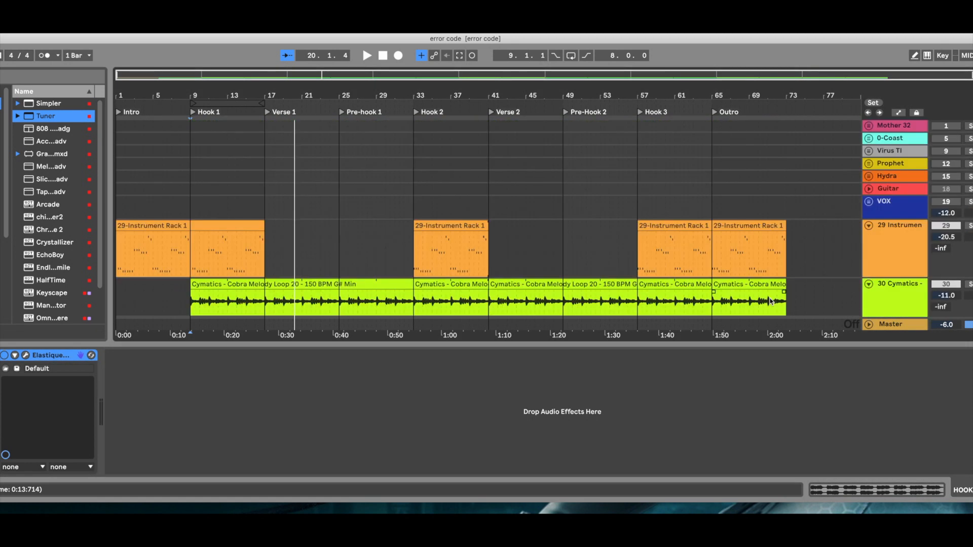
click(811, 279)
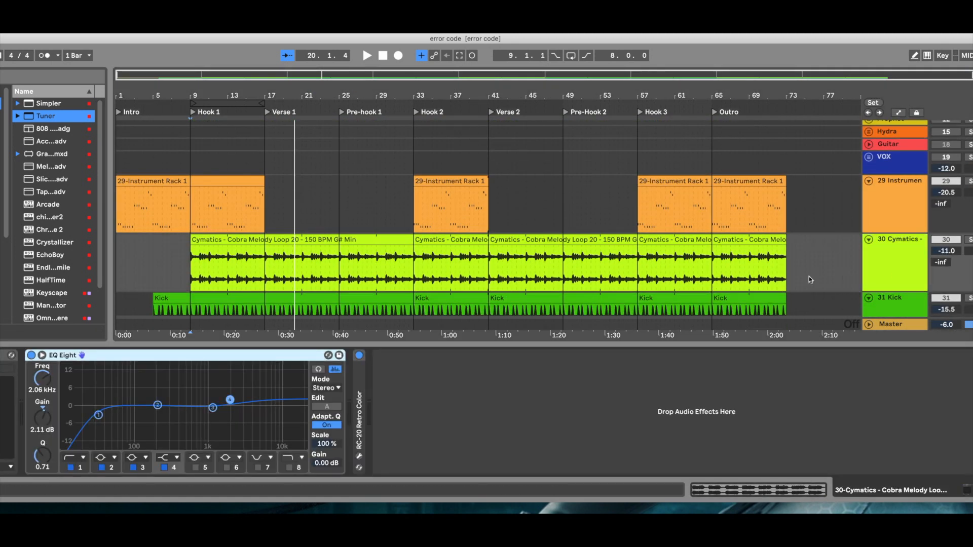
double_click(232, 356)
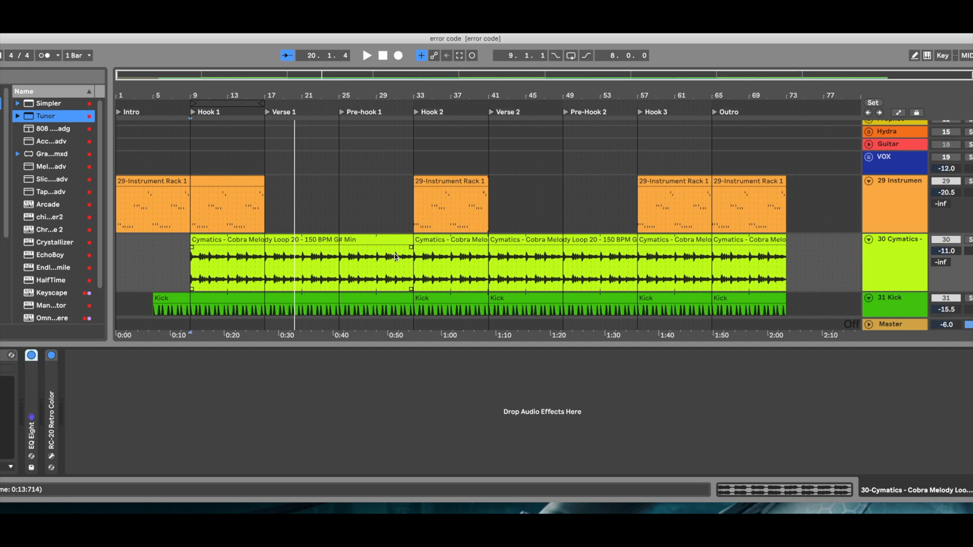
Step: Unfold the 34 SubLab track in the Arrangement View and select its first clip, starting at bar 5
key(Tab)
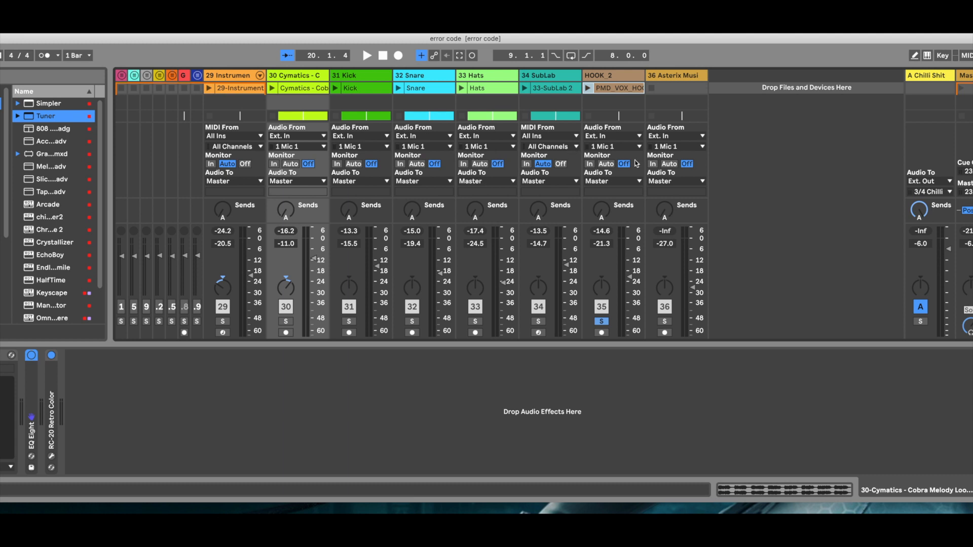
key(Tab)
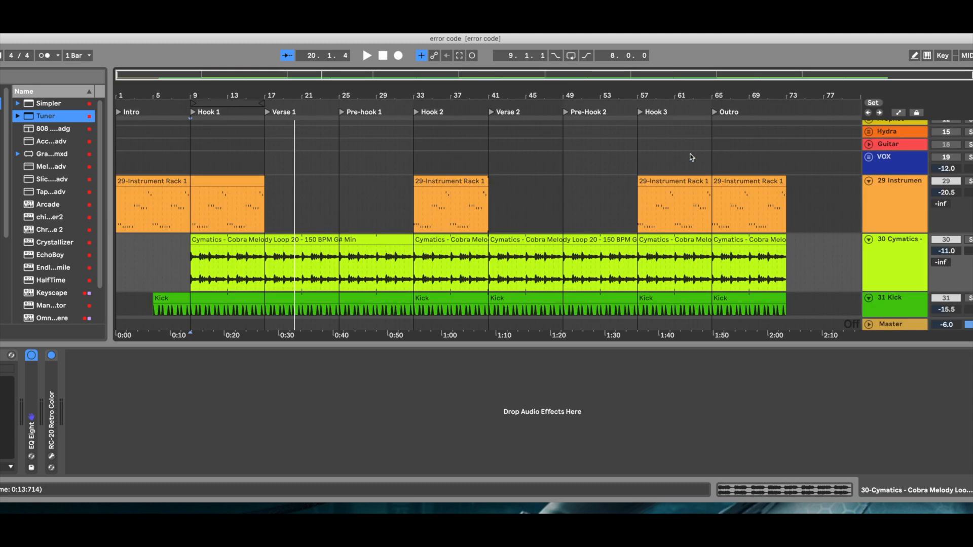
scroll(455, 176, down, 1)
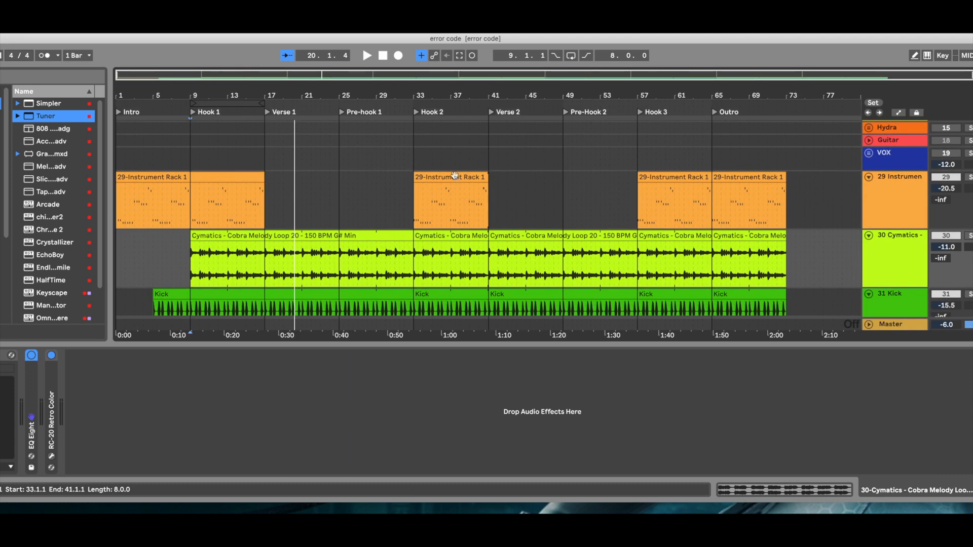
scroll(455, 175, down, 5)
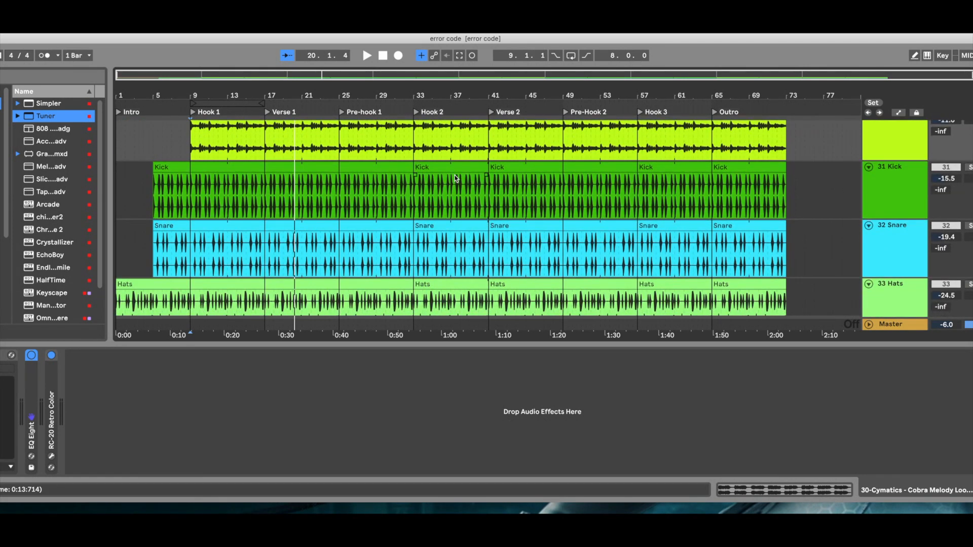
scroll(455, 177, down, 6)
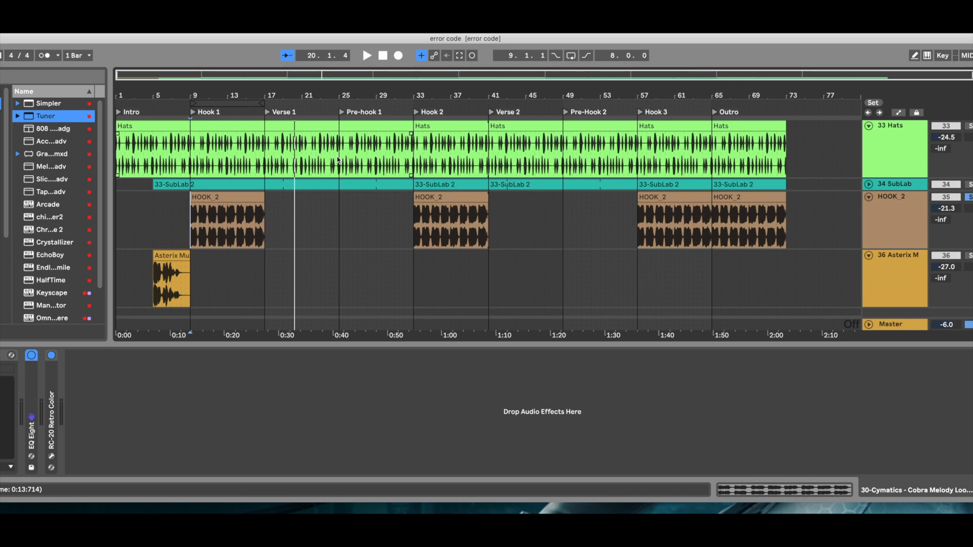
scroll(338, 160, up, 8)
scroll(339, 161, down, 8)
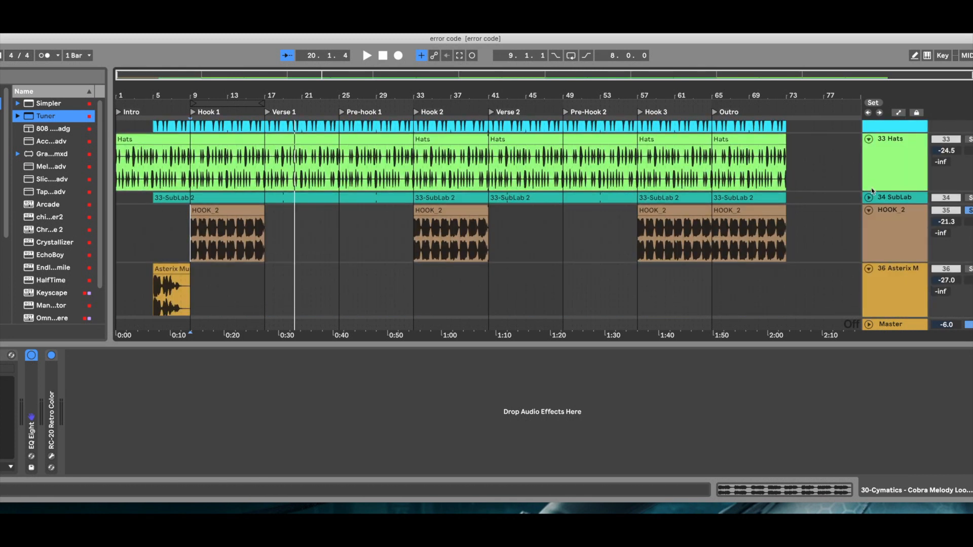
click(869, 197)
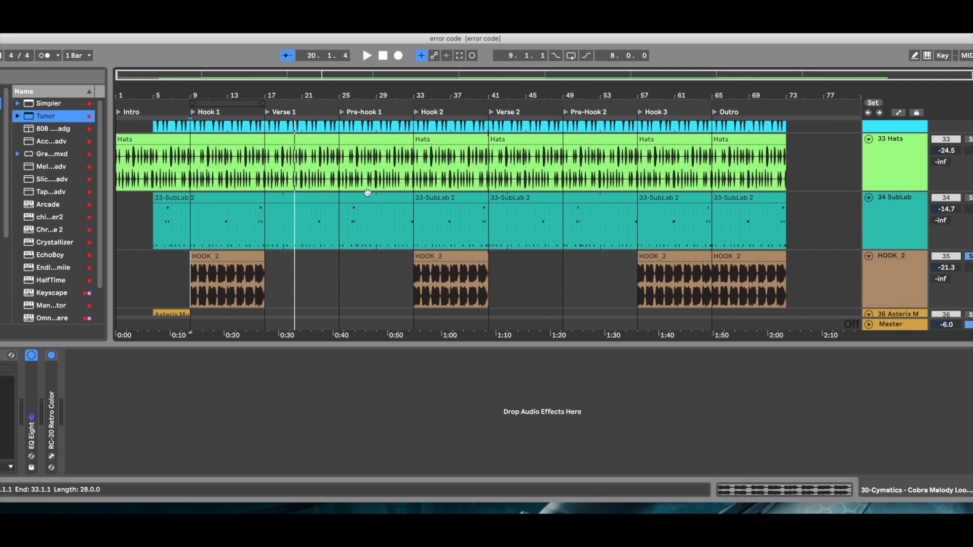
click(367, 197)
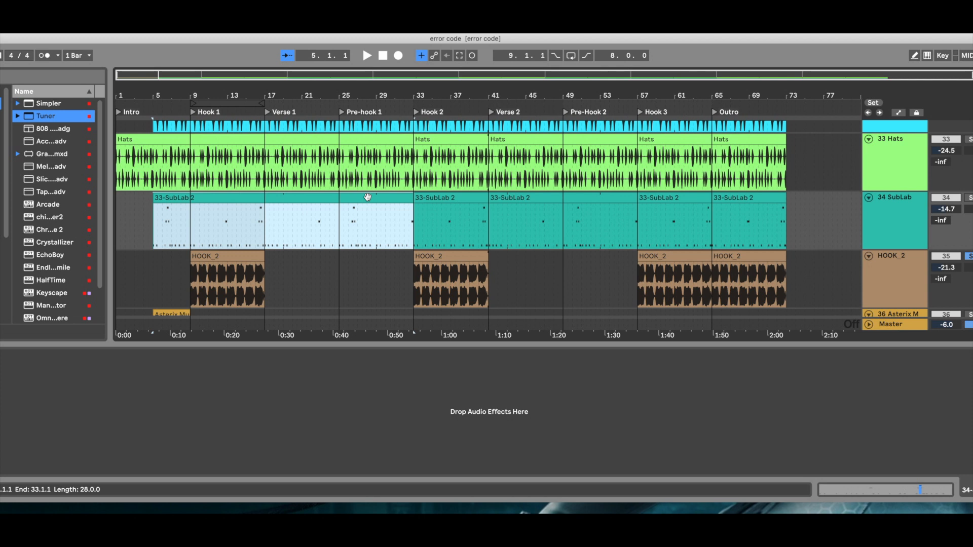
Step: Select the 34 SubLab track, switch to the Session View, and show and close its Thermal plug-in window
click(887, 218)
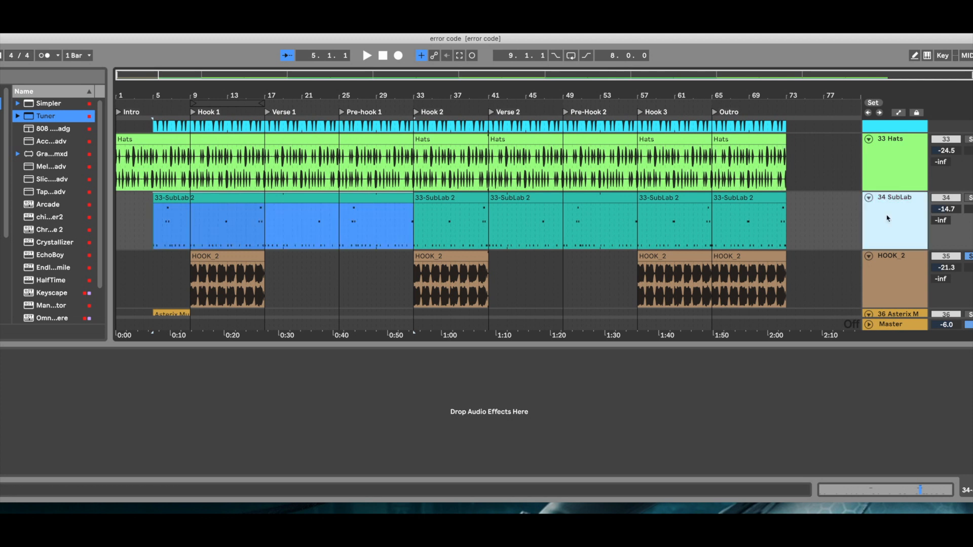
double_click(887, 218)
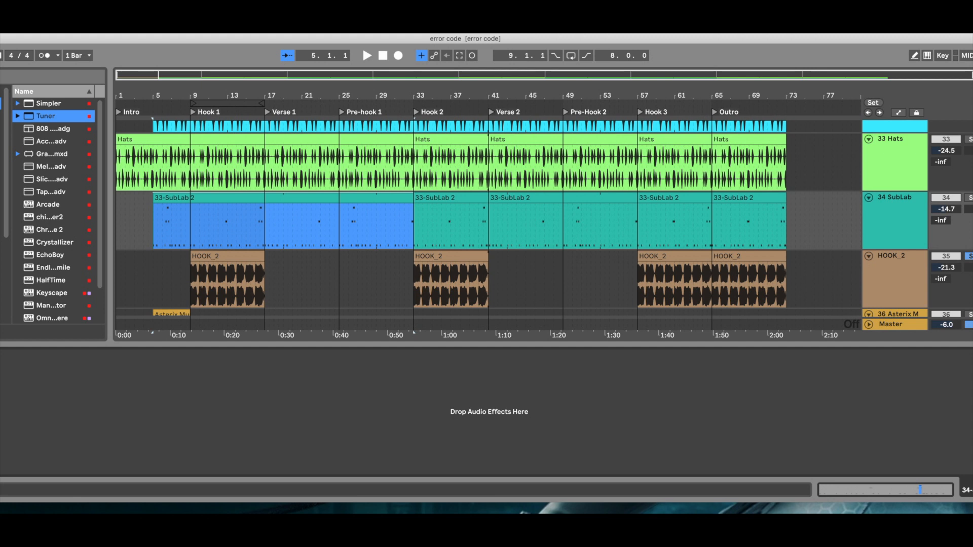
key(Tab)
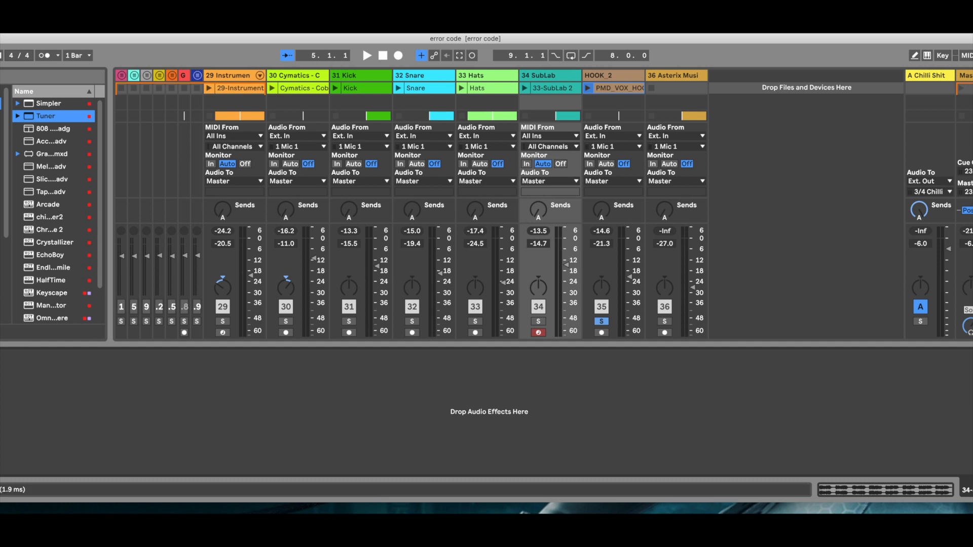
key(super+alt+p)
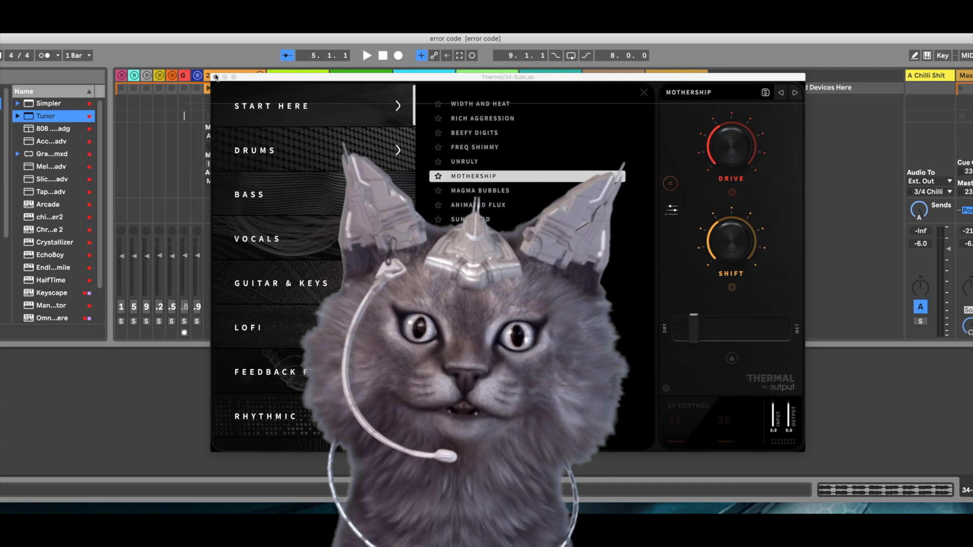
click(216, 76)
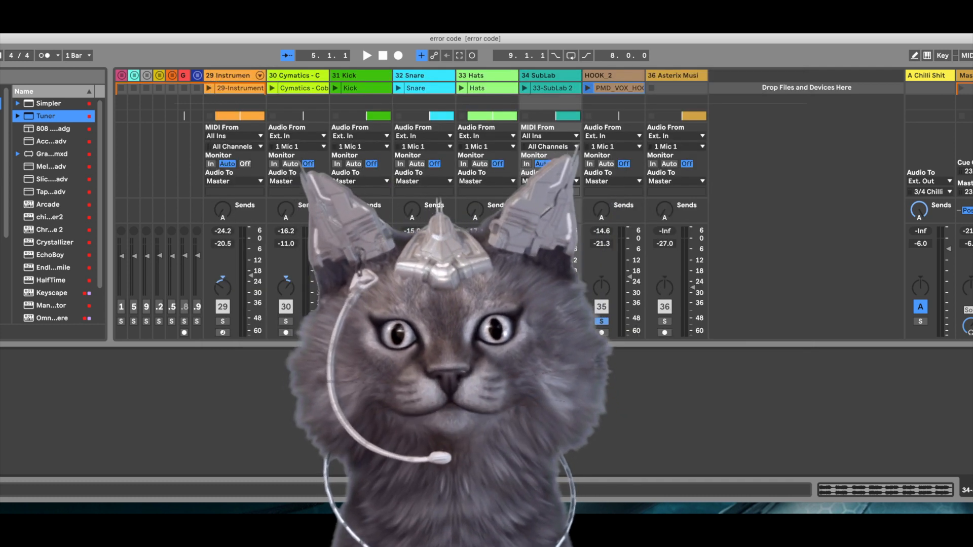